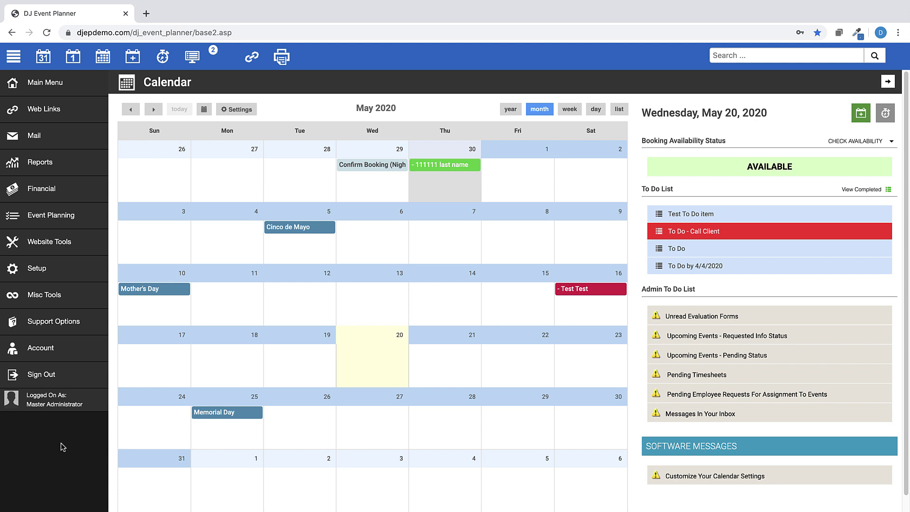
Open the Client Portal appearance settings from website tools, showing the Smoked Glass default theme.
{"action": "left_click", "coordinate": [54, 243]}
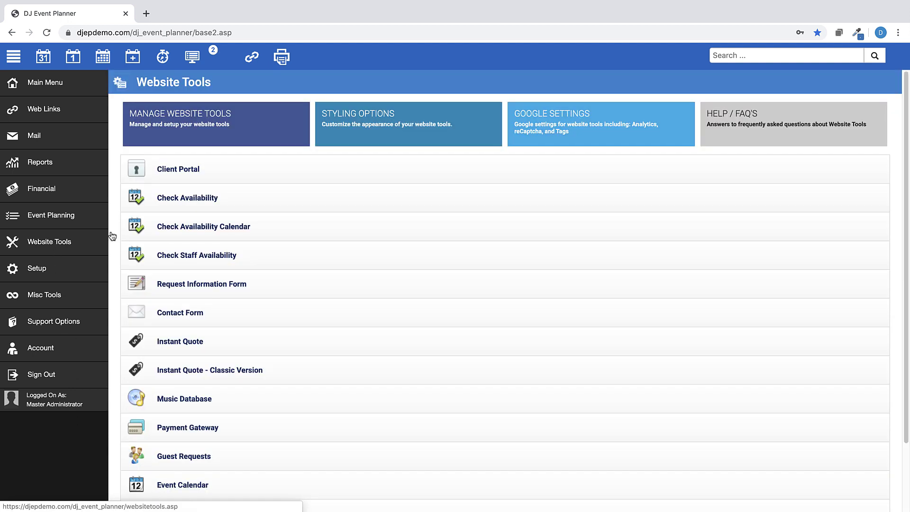
{"action": "left_click", "coordinate": [190, 176]}
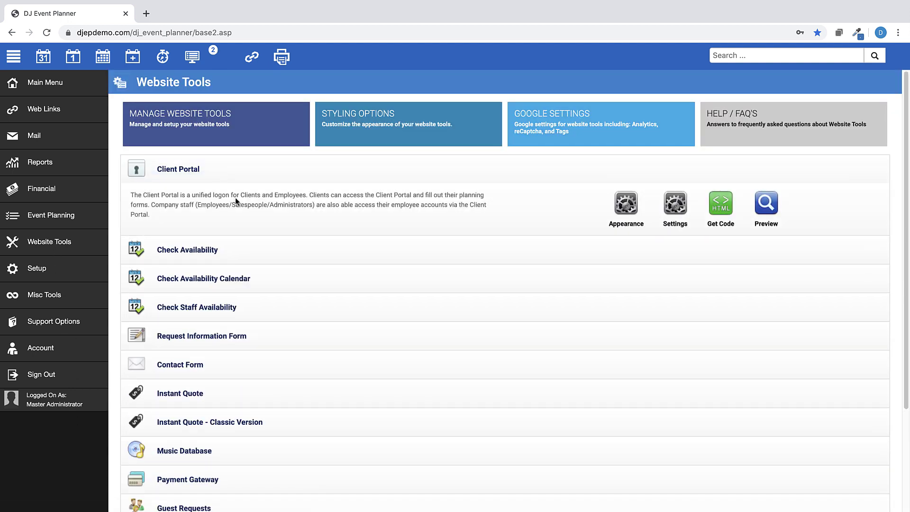
{"action": "left_click", "coordinate": [629, 212]}
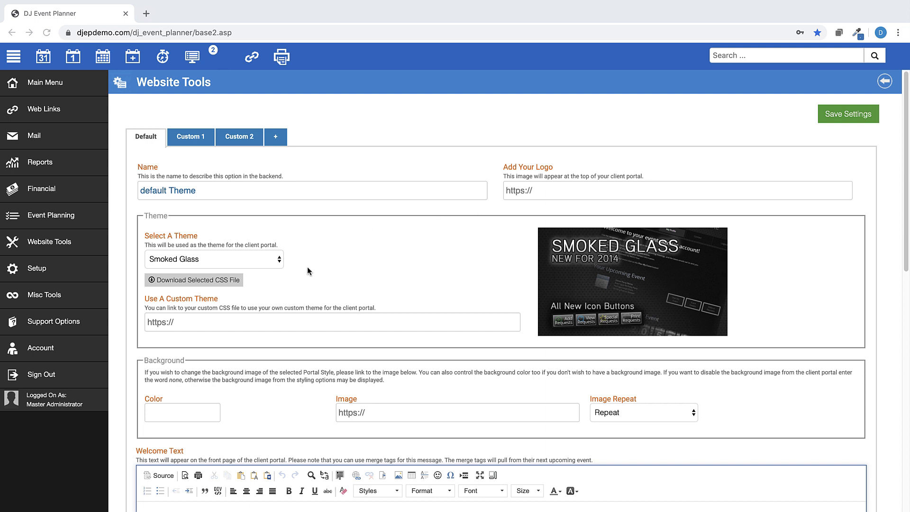
Switch the default portal theme to Rolling Modular Crimson after trying Rolling Deep Shades.
{"action": "left_click", "coordinate": [280, 264]}
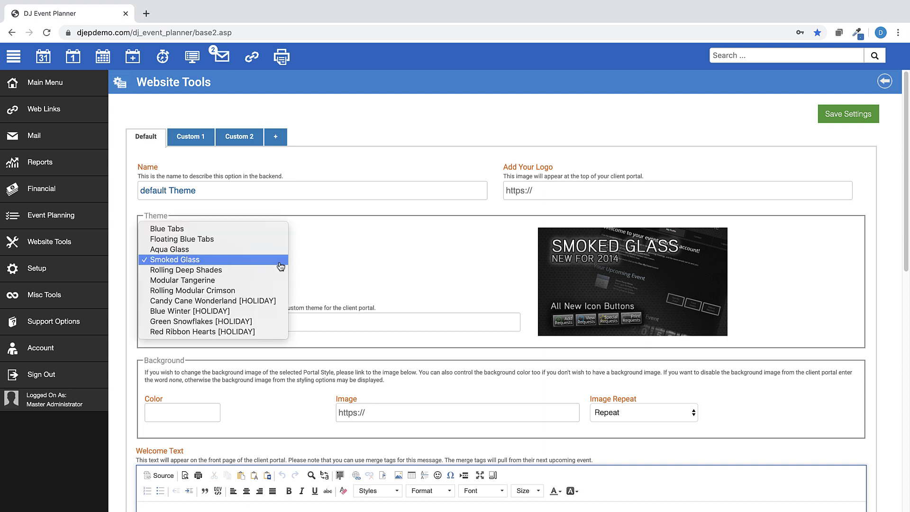
{"action": "left_click", "coordinate": [216, 271]}
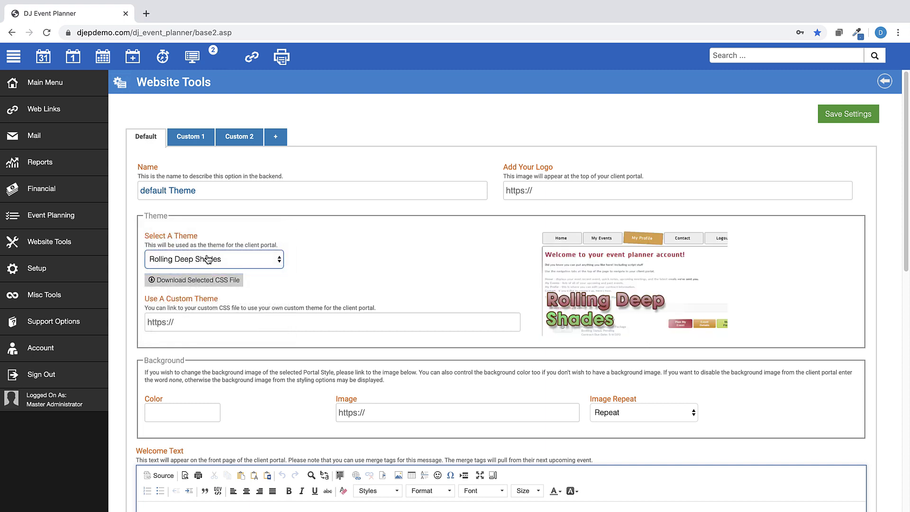
{"action": "left_click", "coordinate": [208, 259]}
{"action": "left_click", "coordinate": [198, 281]}
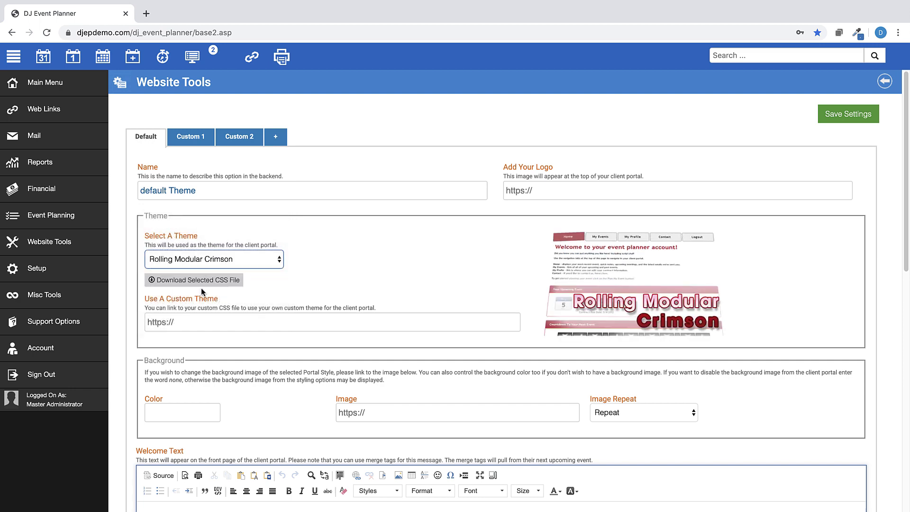
{"action": "scroll", "coordinate": [217, 327], "scroll_direction": "down", "scroll_amount": 4}
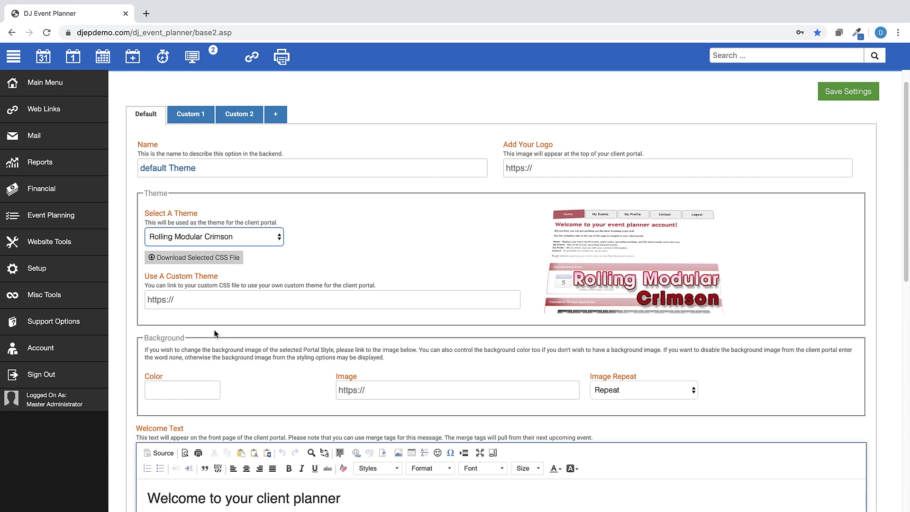
{"action": "left_click", "coordinate": [199, 253]}
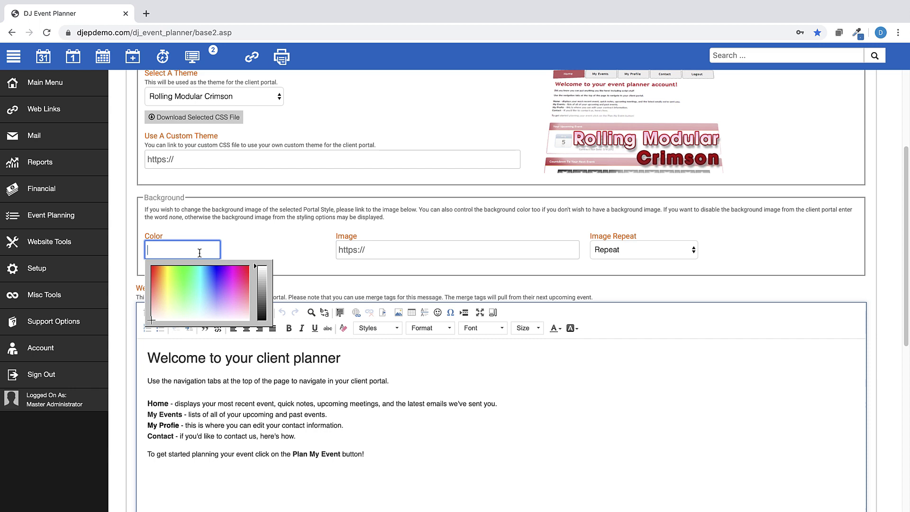
{"action": "left_click", "coordinate": [356, 269]}
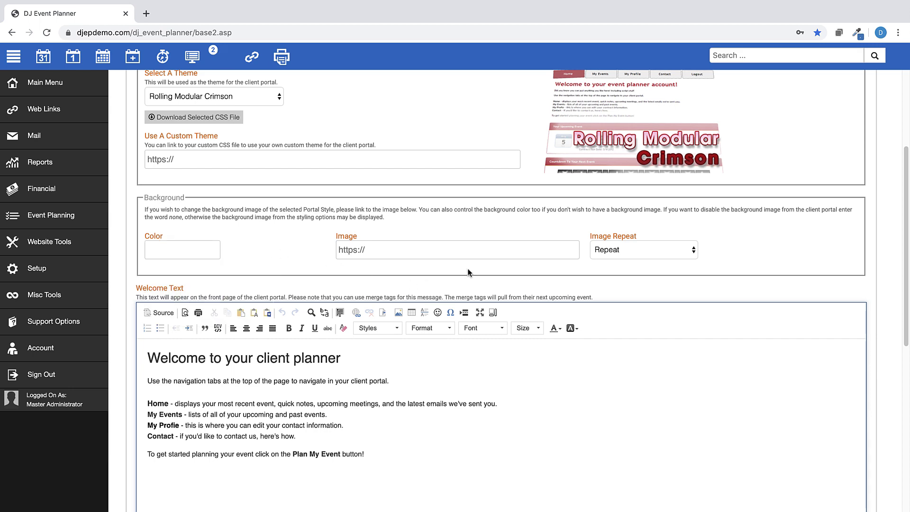
{"action": "scroll", "coordinate": [467, 271], "scroll_direction": "down", "scroll_amount": 4}
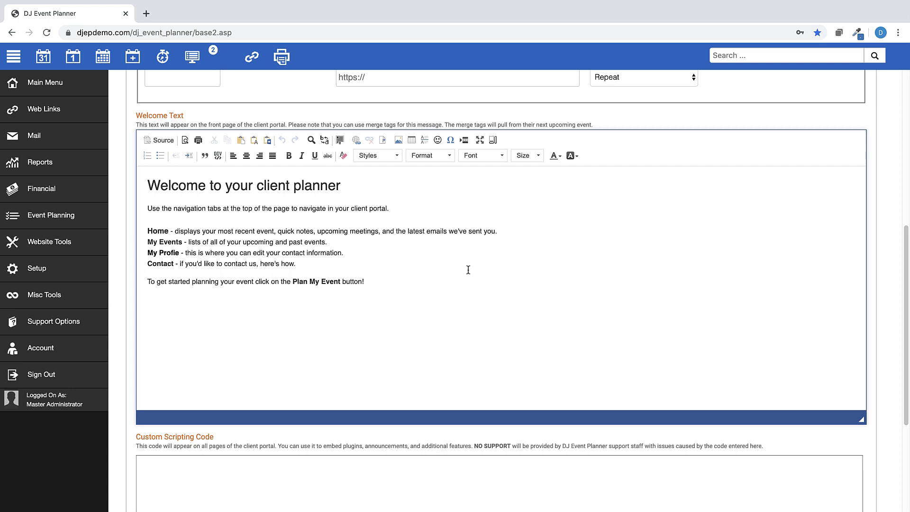
{"action": "scroll", "coordinate": [468, 270], "scroll_direction": "up", "scroll_amount": 3}
{"action": "scroll", "coordinate": [468, 274], "scroll_direction": "up", "scroll_amount": 4}
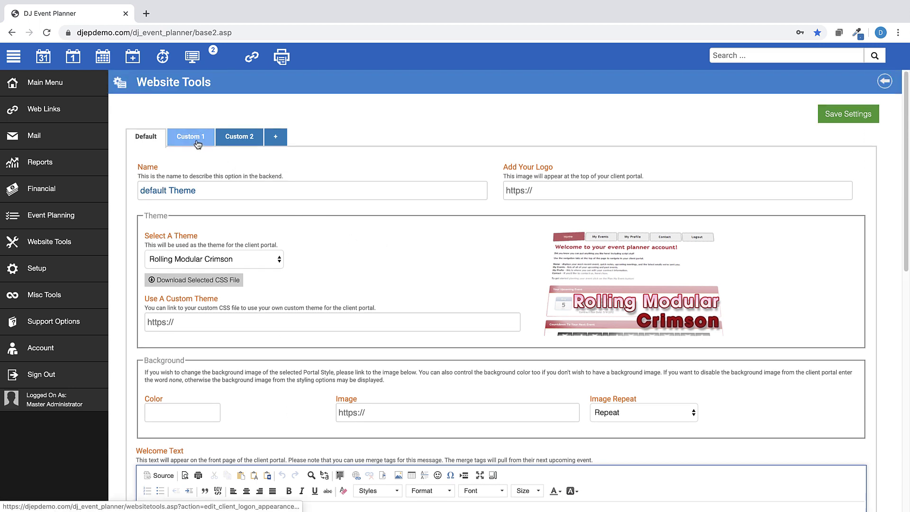
Assign the Custom 1 Red Ribbon Hearts theme to Wedding events and save the portal styling.
{"action": "left_click", "coordinate": [195, 140]}
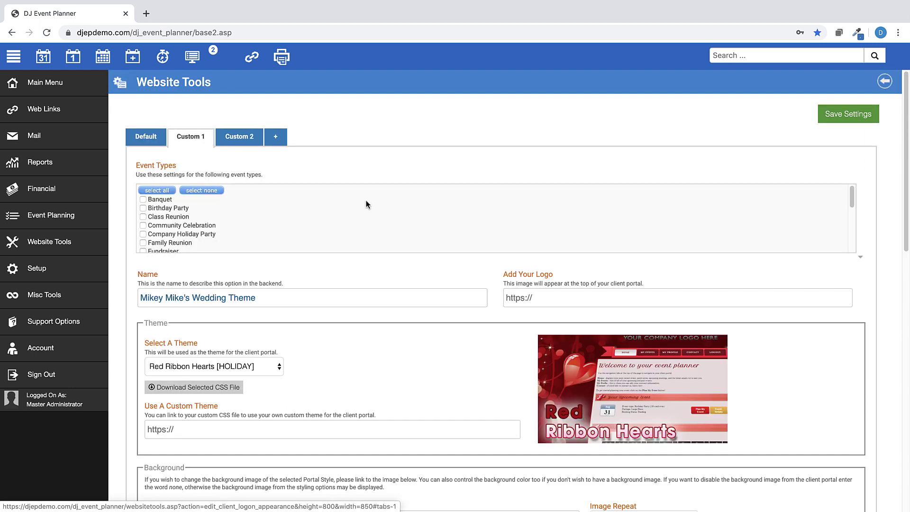
{"action": "scroll", "coordinate": [366, 204], "scroll_direction": "down", "scroll_amount": 5}
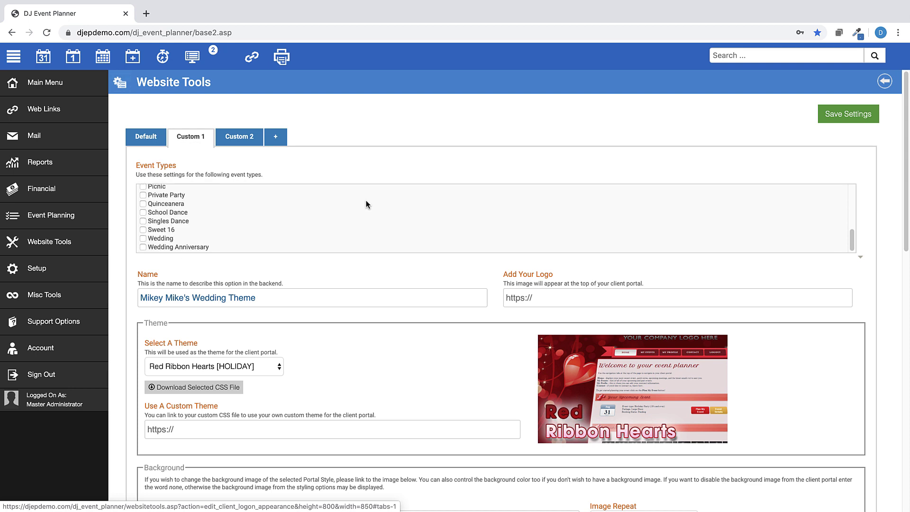
{"action": "scroll", "coordinate": [366, 204], "scroll_direction": "down", "scroll_amount": 2}
{"action": "left_click", "coordinate": [144, 163]}
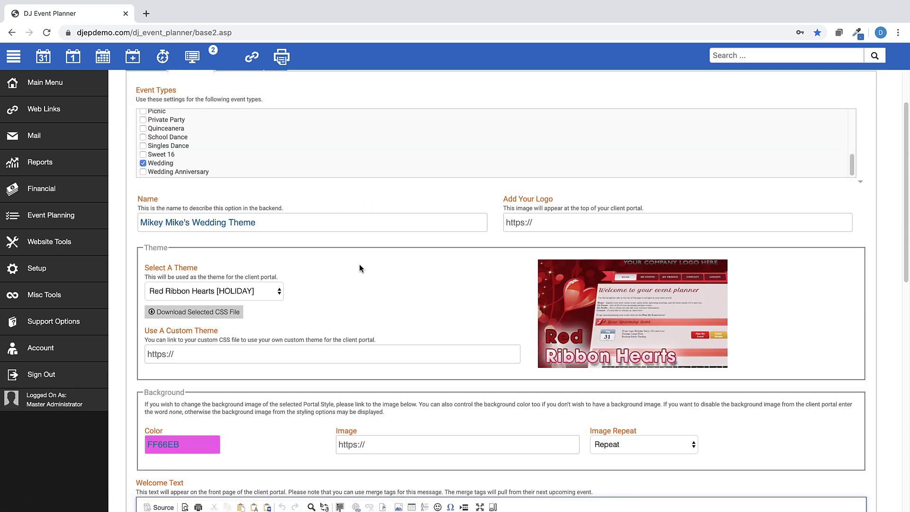
{"action": "scroll", "coordinate": [359, 264], "scroll_direction": "down", "scroll_amount": 3}
{"action": "scroll", "coordinate": [359, 266], "scroll_direction": "down", "scroll_amount": 3}
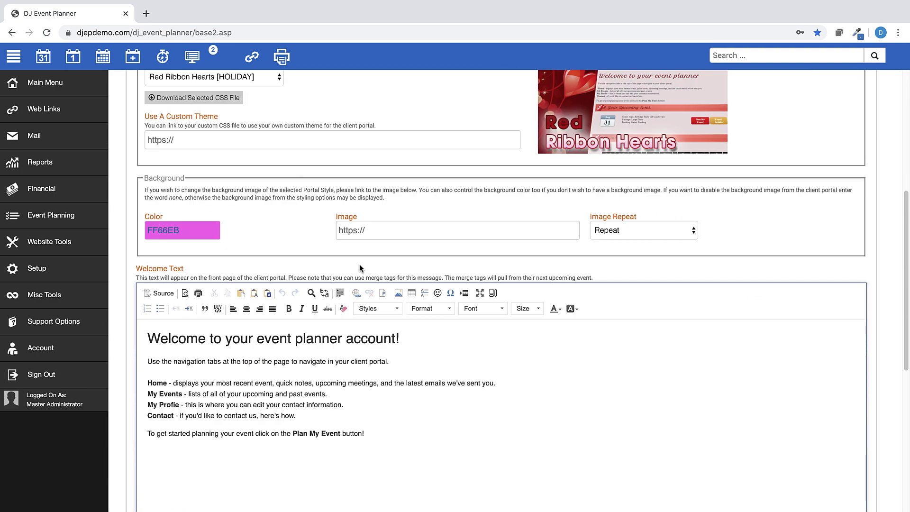
{"action": "scroll", "coordinate": [359, 266], "scroll_direction": "up", "scroll_amount": 5}
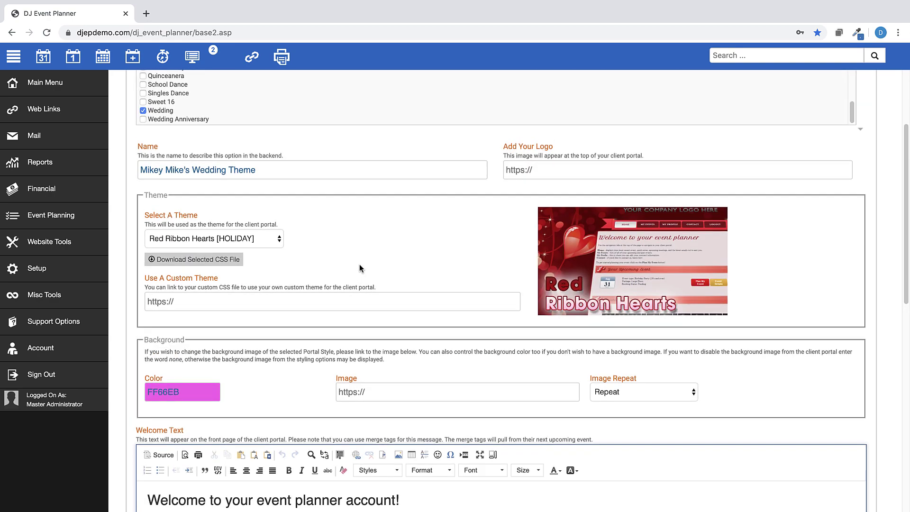
{"action": "scroll", "coordinate": [360, 268], "scroll_direction": "up", "scroll_amount": 3}
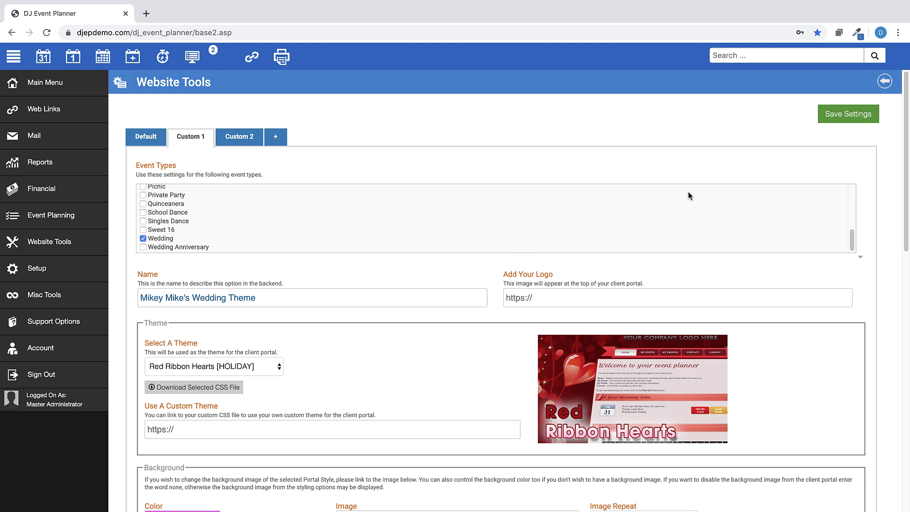
{"action": "left_click", "coordinate": [826, 116]}
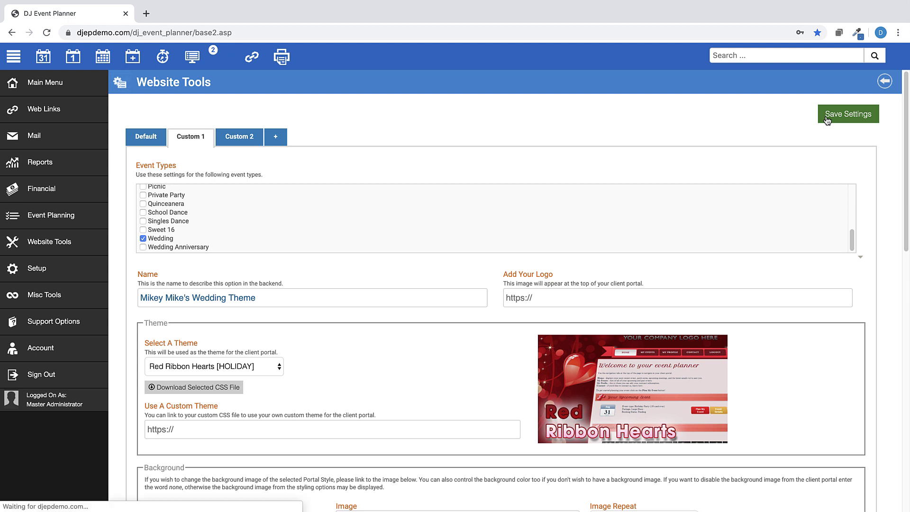
{"action": "left_click", "coordinate": [409, 176]}
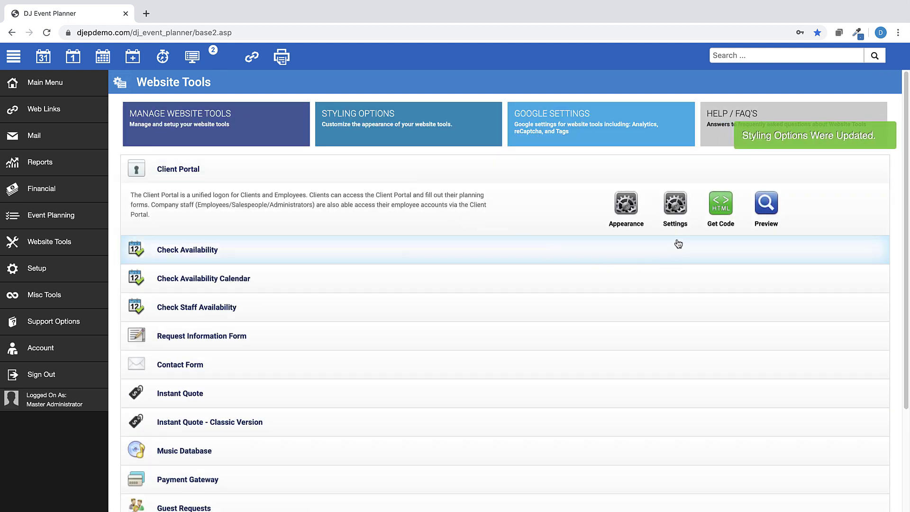
{"action": "left_click", "coordinate": [677, 208]}
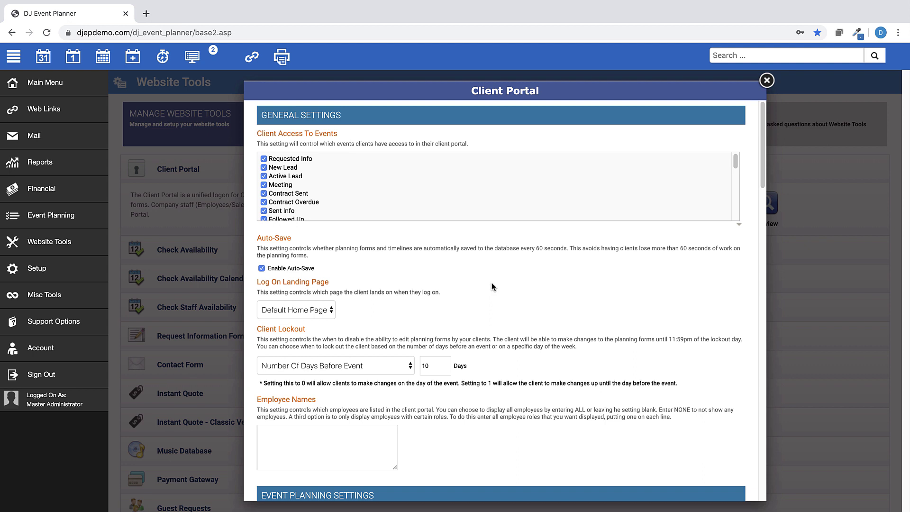
{"action": "scroll", "coordinate": [491, 283], "scroll_direction": "down", "scroll_amount": 1}
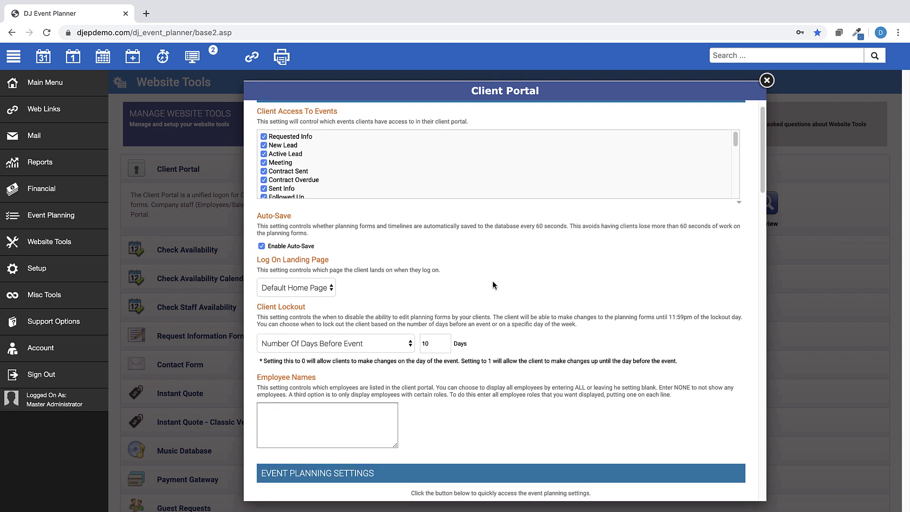
{"action": "scroll", "coordinate": [493, 283], "scroll_direction": "up", "scroll_amount": 2}
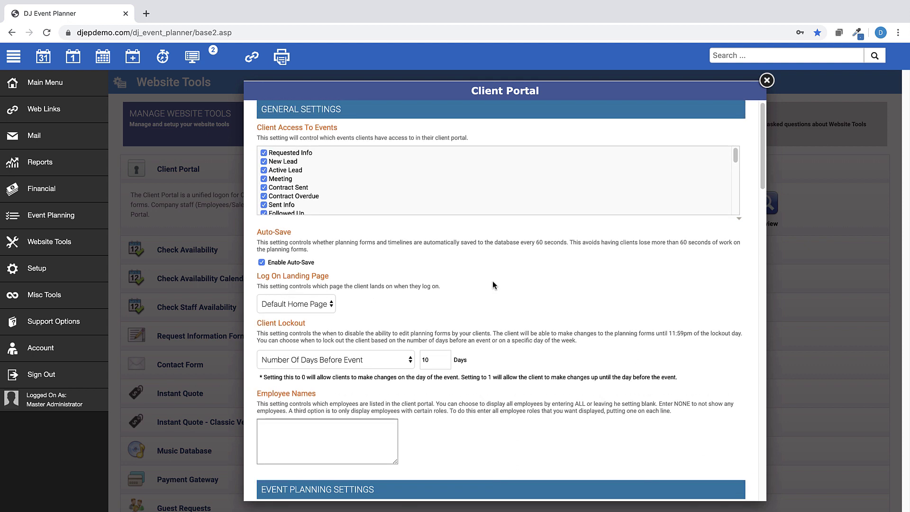
{"action": "scroll", "coordinate": [493, 284], "scroll_direction": "up", "scroll_amount": 1}
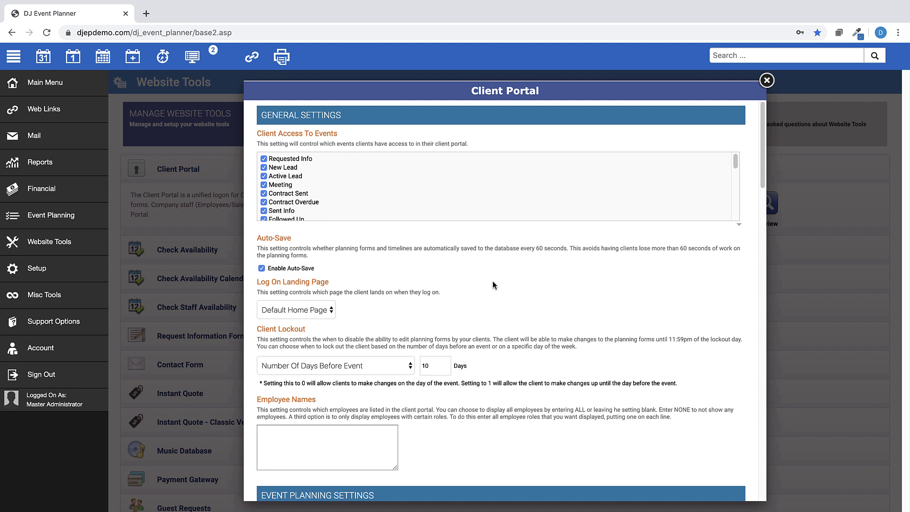
{"action": "scroll", "coordinate": [379, 179], "scroll_direction": "down", "scroll_amount": 5}
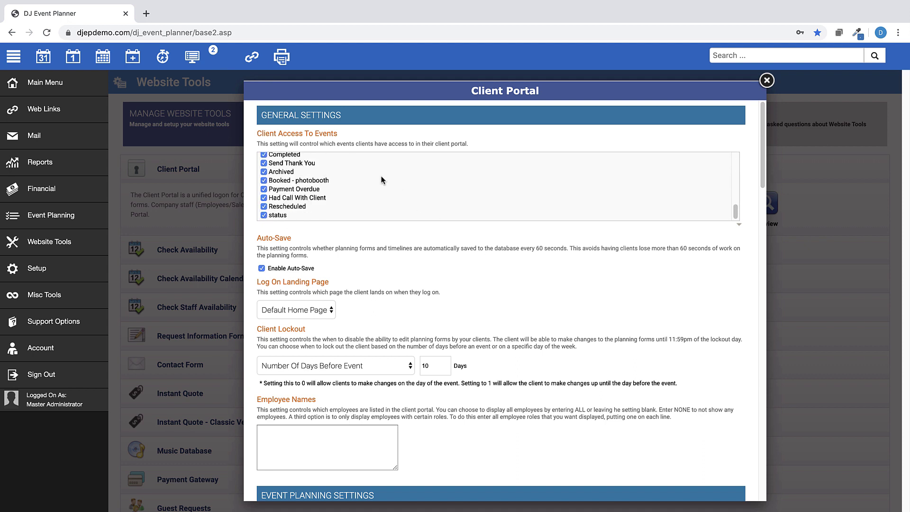
{"action": "scroll", "coordinate": [383, 180], "scroll_direction": "up", "scroll_amount": 5}
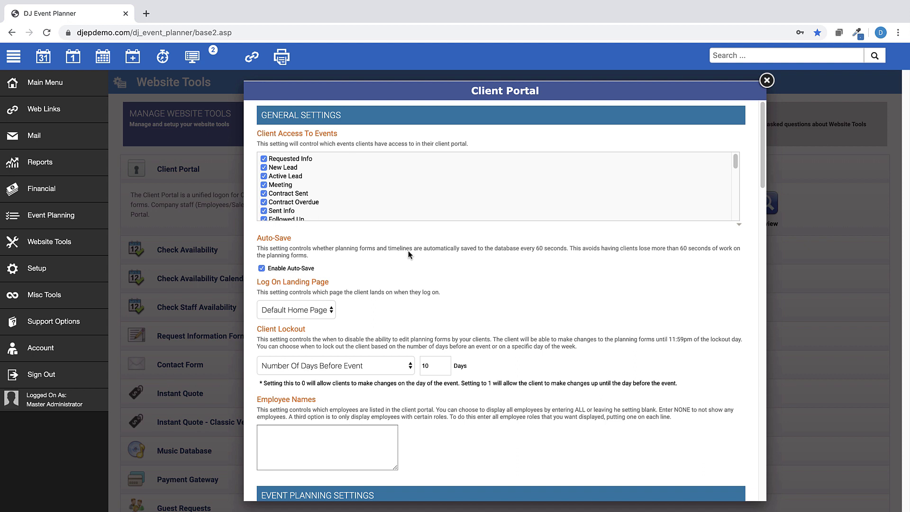
{"action": "left_click", "coordinate": [263, 159]}
{"action": "left_click", "coordinate": [263, 167]}
{"action": "left_click", "coordinate": [264, 176]}
{"action": "left_click", "coordinate": [263, 184]}
{"action": "left_click", "coordinate": [263, 193]}
{"action": "left_click", "coordinate": [264, 202]}
{"action": "scroll", "coordinate": [306, 215], "scroll_direction": "down", "scroll_amount": 5}
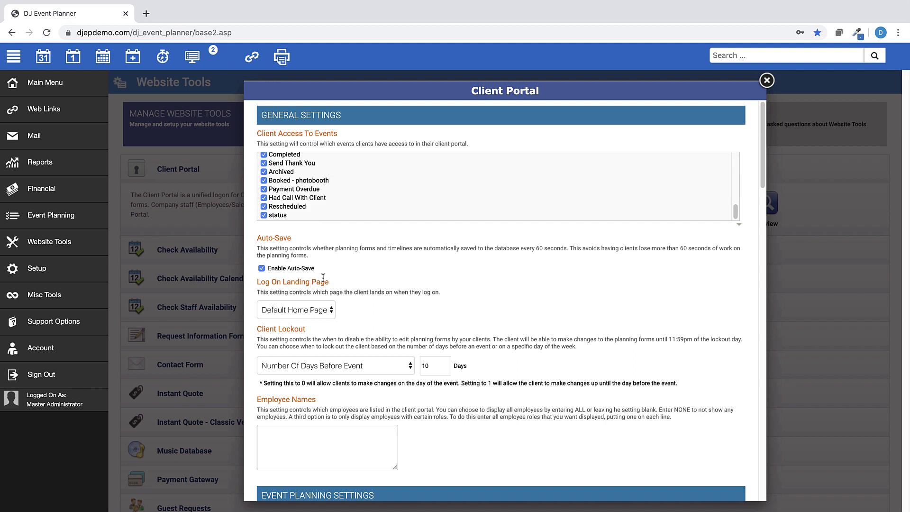
{"action": "scroll", "coordinate": [353, 190], "scroll_direction": "up", "scroll_amount": 3}
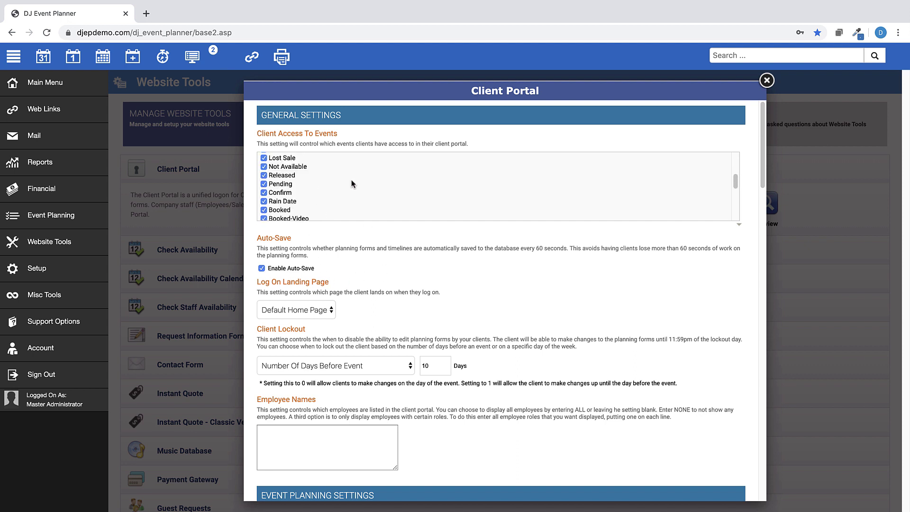
{"action": "scroll", "coordinate": [351, 182], "scroll_direction": "up", "scroll_amount": 5}
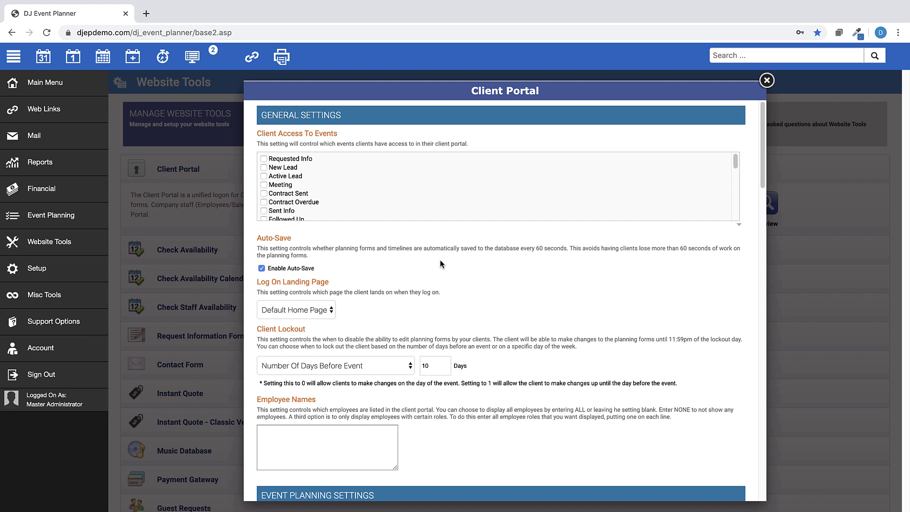
Set the Log On Landing Page dropdown to Planning Tools.
{"action": "scroll", "coordinate": [440, 259], "scroll_direction": "down", "scroll_amount": 2}
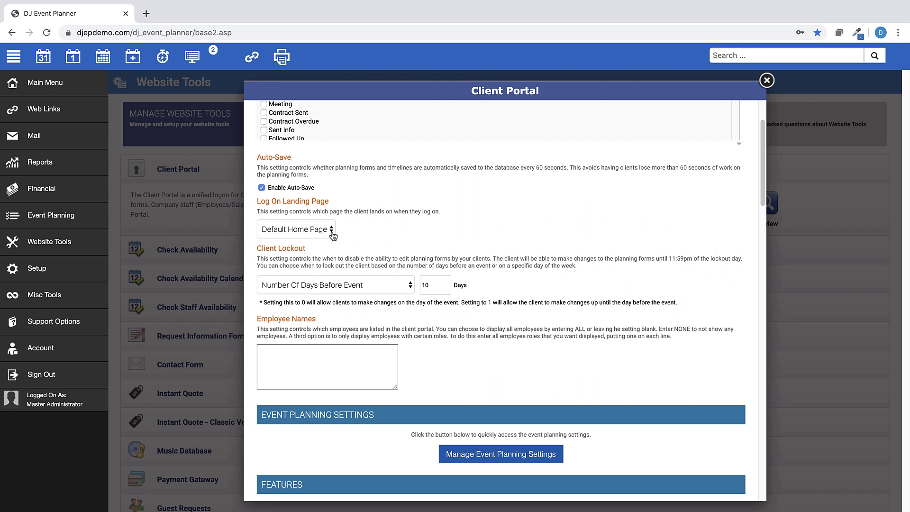
{"action": "left_click", "coordinate": [333, 232]}
{"action": "left_click", "coordinate": [326, 241]}
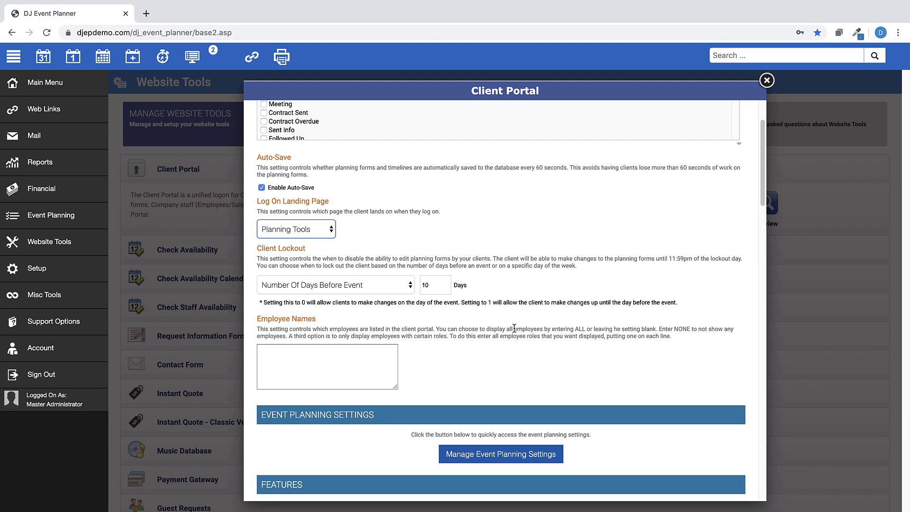
Uncheck Music Request System and Guest Request System, leaving Planning Complete Action blank.
{"action": "scroll", "coordinate": [512, 326], "scroll_direction": "down", "scroll_amount": 1}
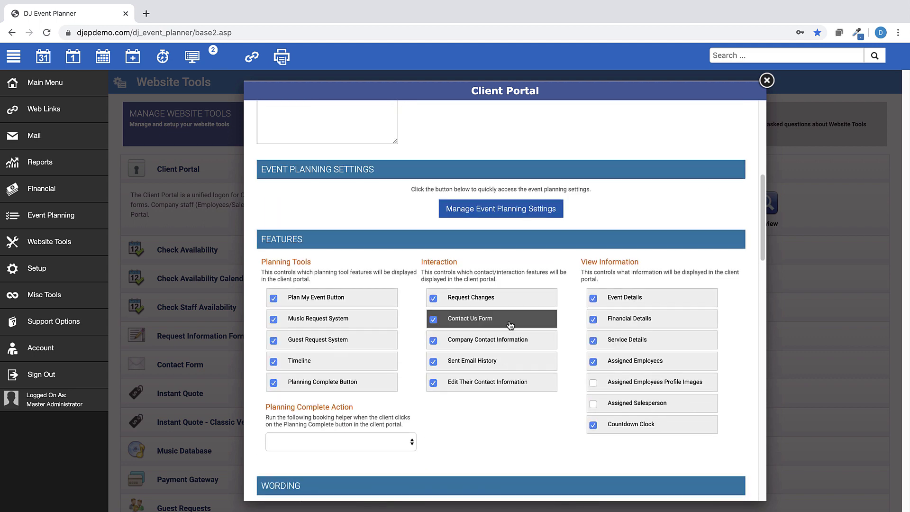
{"action": "scroll", "coordinate": [510, 325], "scroll_direction": "down", "scroll_amount": 2}
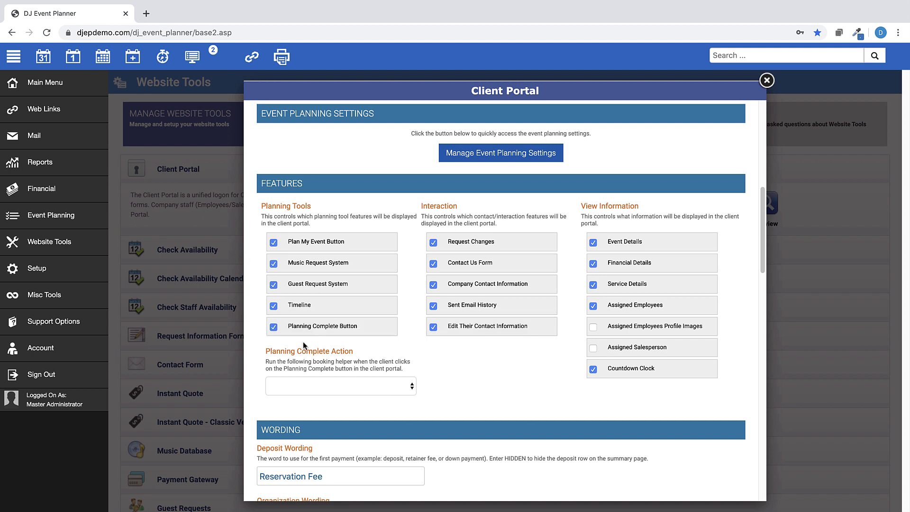
{"action": "left_click", "coordinate": [273, 264]}
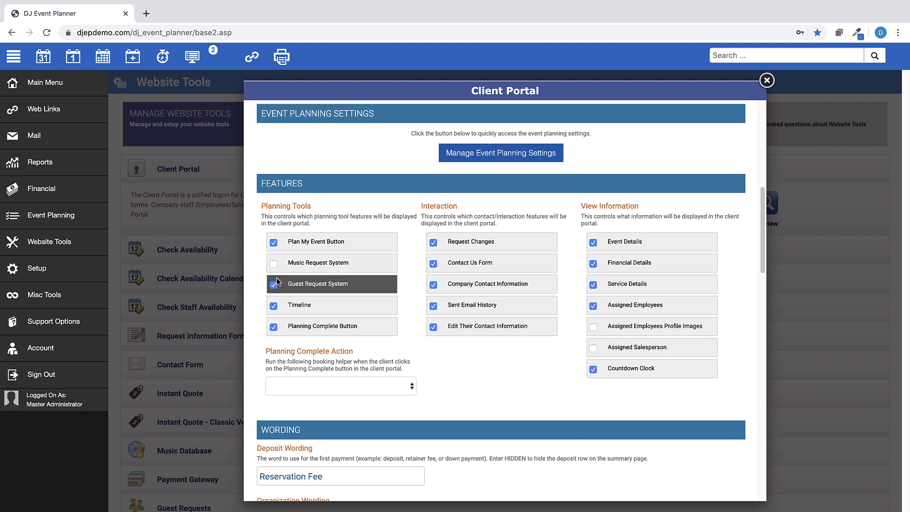
{"action": "left_click", "coordinate": [273, 285]}
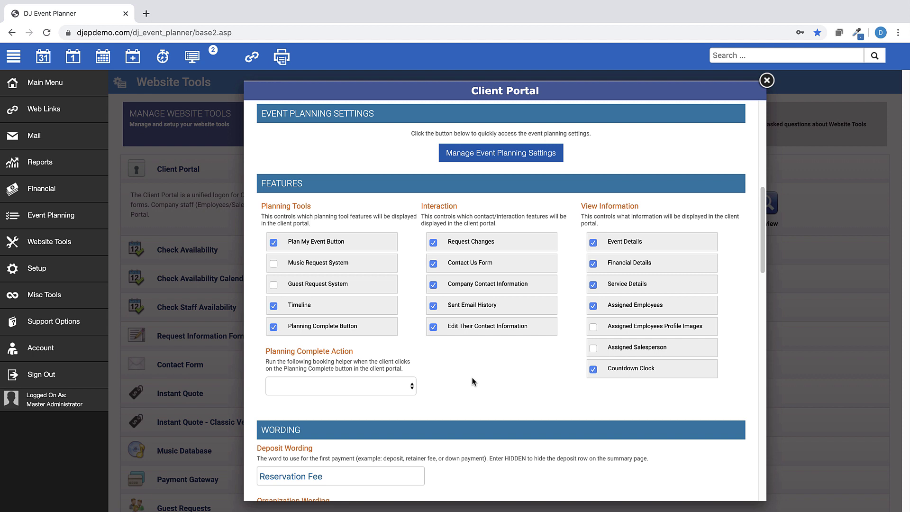
{"action": "left_click", "coordinate": [412, 389]}
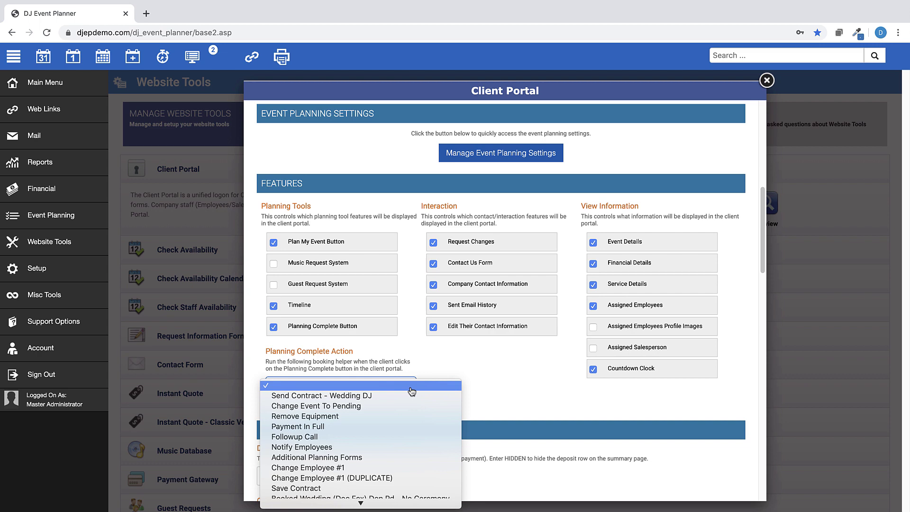
{"action": "left_click", "coordinate": [429, 372]}
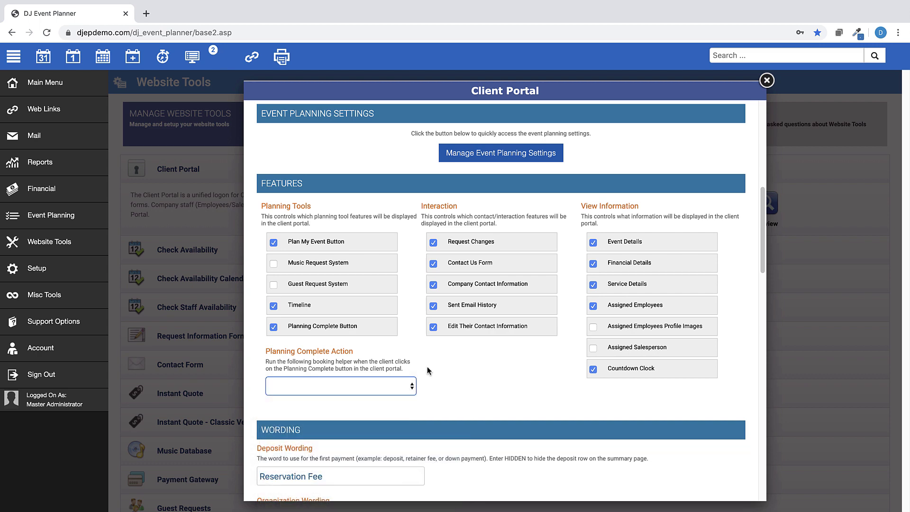
{"action": "scroll", "coordinate": [427, 365], "scroll_direction": "down", "scroll_amount": 5}
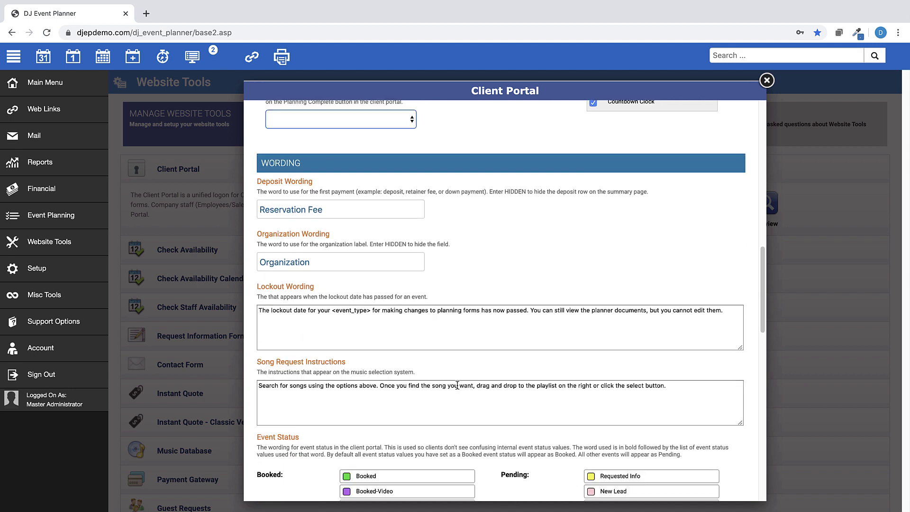
{"action": "scroll", "coordinate": [457, 385], "scroll_direction": "down", "scroll_amount": 6}
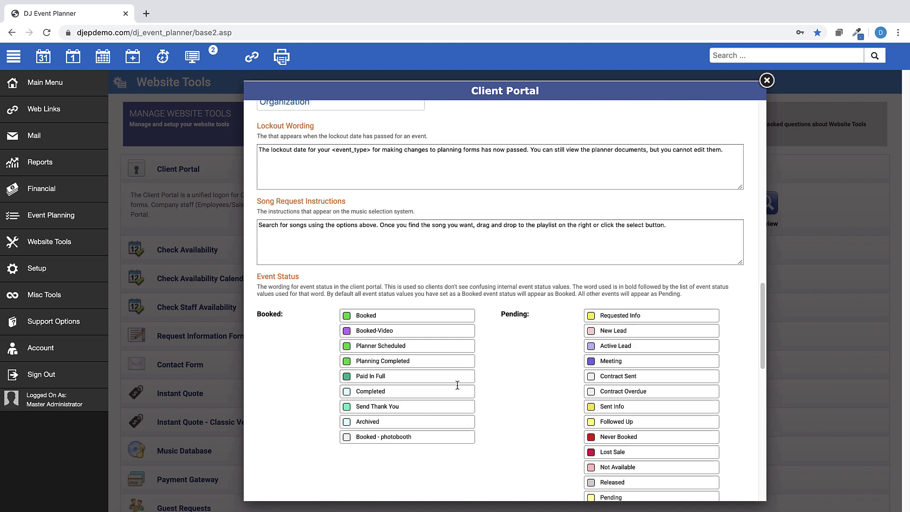
{"action": "scroll", "coordinate": [457, 388], "scroll_direction": "down", "scroll_amount": 10}
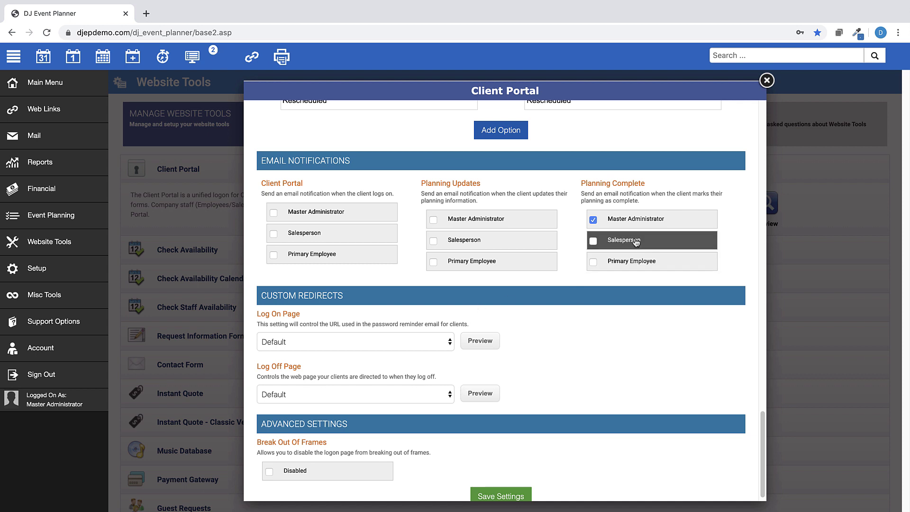
{"action": "left_click", "coordinate": [447, 346]}
{"action": "left_click", "coordinate": [461, 370]}
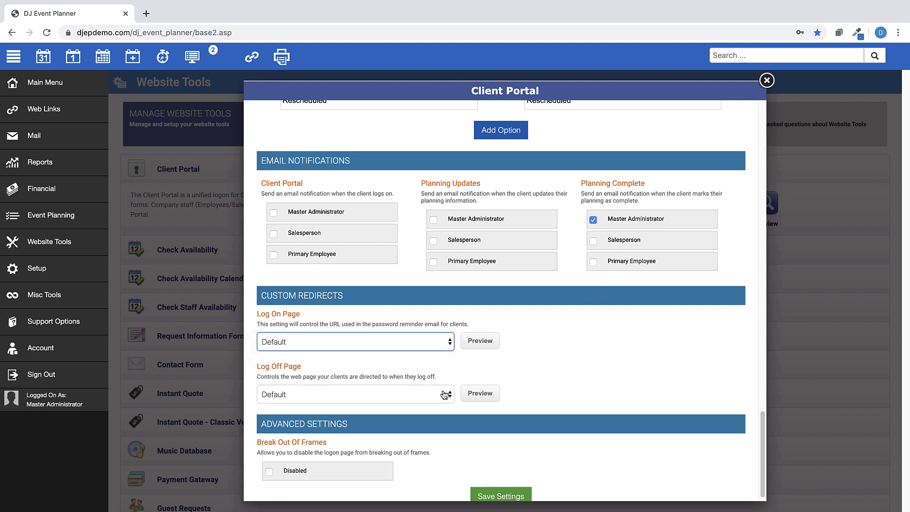
{"action": "left_click", "coordinate": [445, 395]}
{"action": "left_click", "coordinate": [521, 374]}
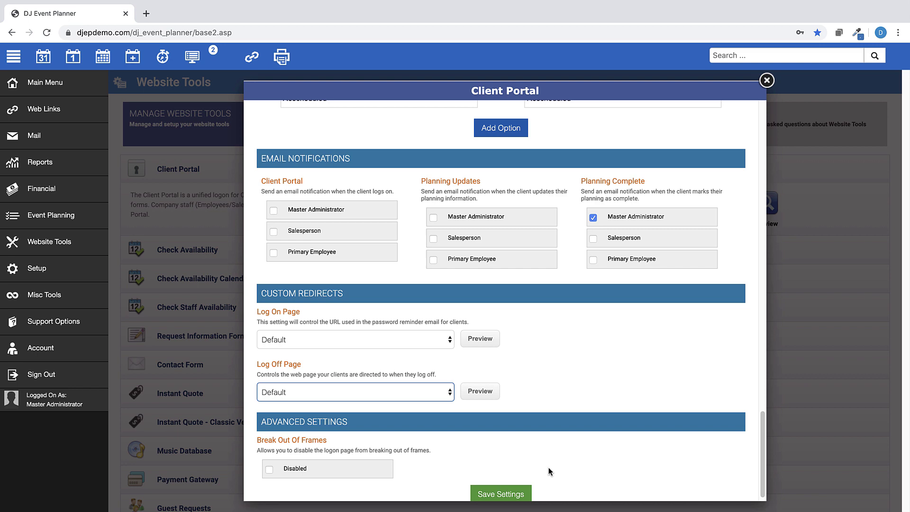
{"action": "scroll", "coordinate": [545, 469], "scroll_direction": "down", "scroll_amount": 1}
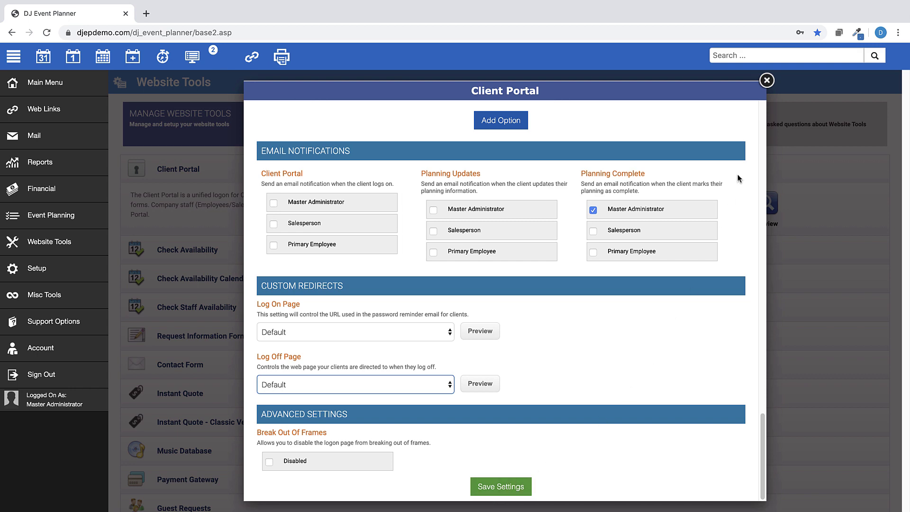
Close the portal settings and open the 9/12/2027 wedding from the Event List.
{"action": "left_click", "coordinate": [766, 81]}
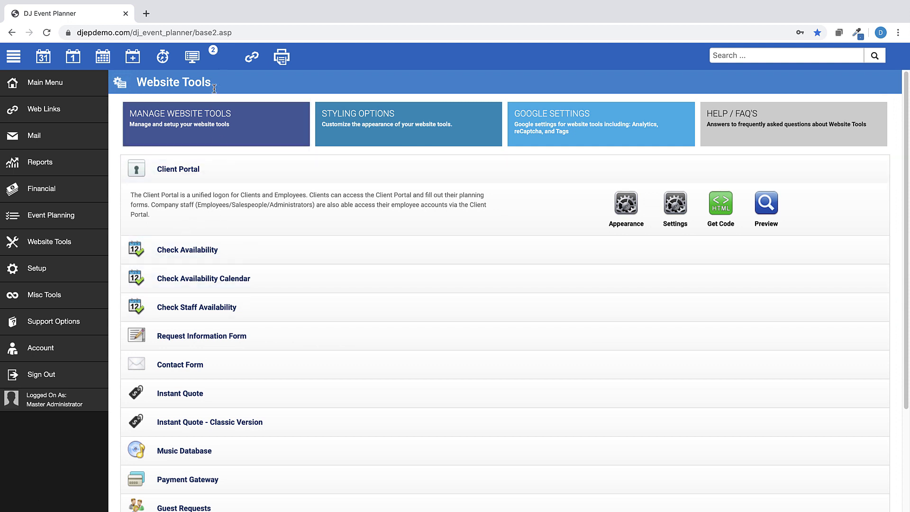
{"action": "left_click", "coordinate": [192, 62]}
{"action": "scroll", "coordinate": [371, 391], "scroll_direction": "down", "scroll_amount": 3}
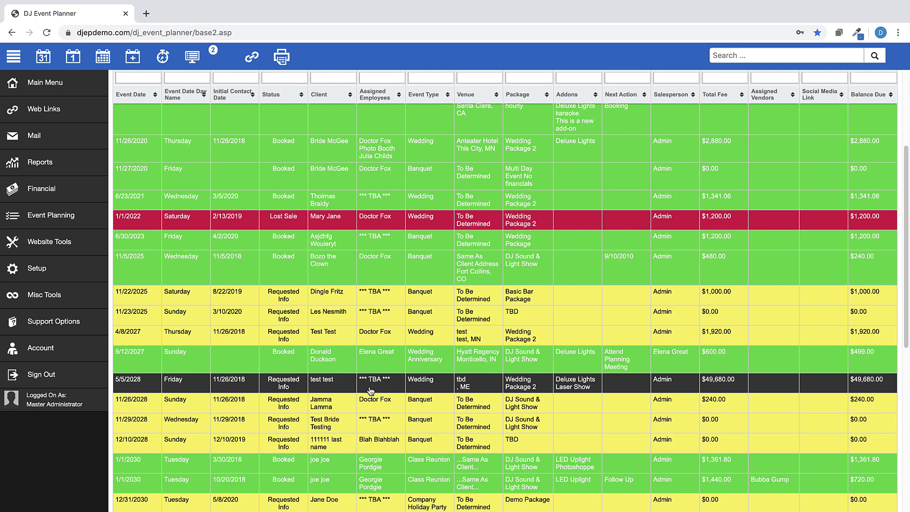
{"action": "left_click", "coordinate": [349, 366]}
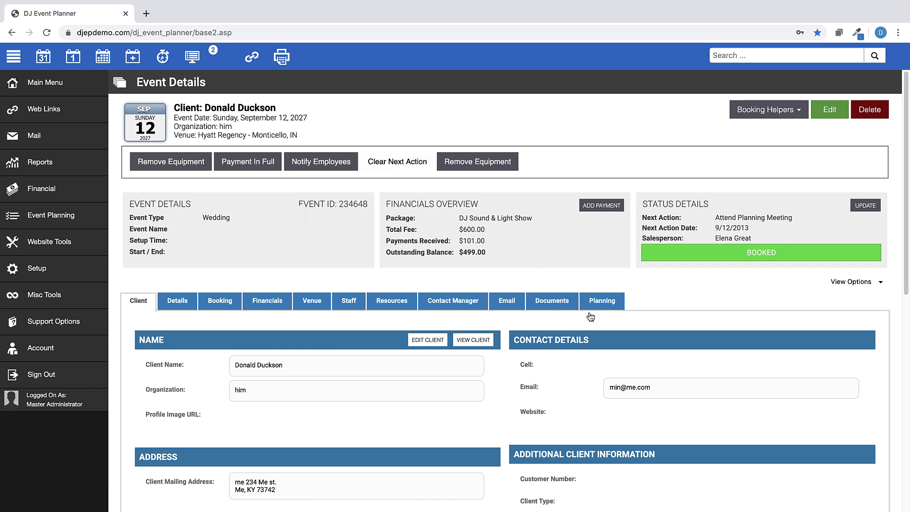
Show the event's Planning tab and scroll down to its Client Portal login details.
{"action": "left_click", "coordinate": [602, 307]}
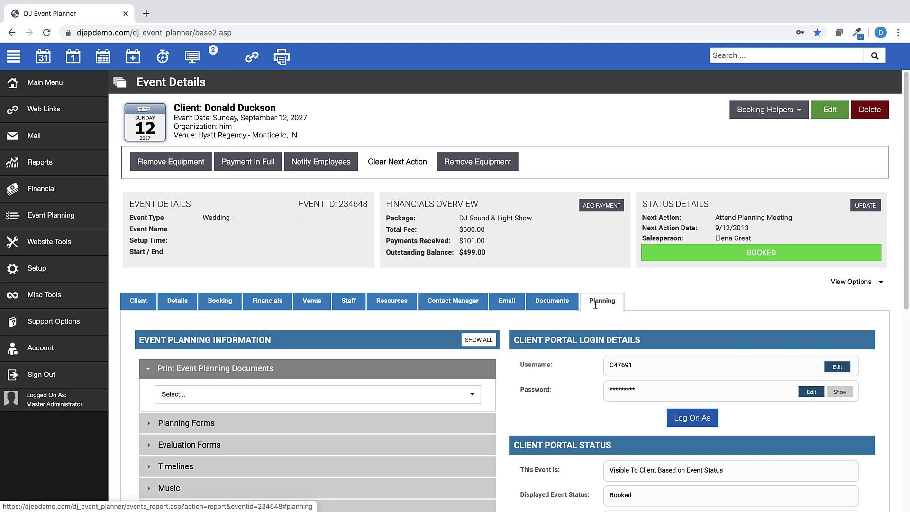
{"action": "scroll", "coordinate": [581, 201], "scroll_direction": "down", "scroll_amount": 1}
{"action": "scroll", "coordinate": [581, 200], "scroll_direction": "down", "scroll_amount": 3}
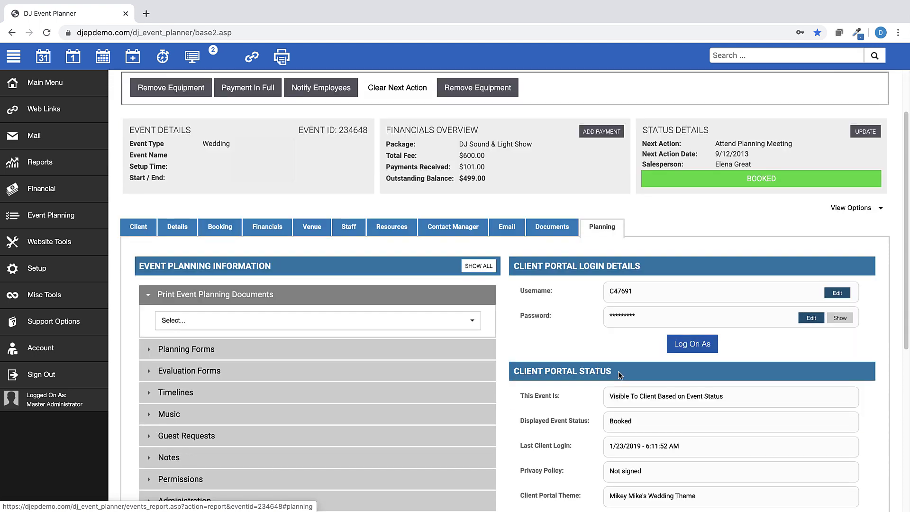
Use Log On As to open this client's wedding portal home page in a new tab.
{"action": "left_click", "coordinate": [695, 352]}
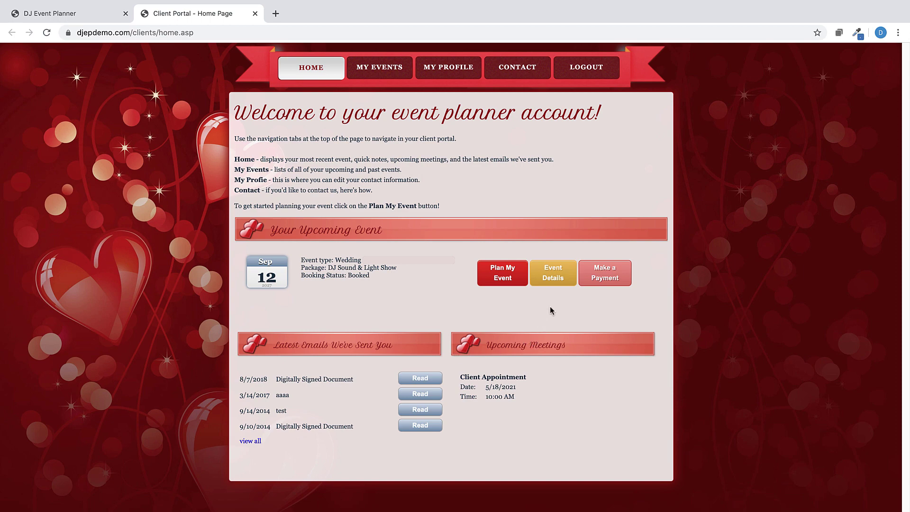
{"action": "left_click", "coordinate": [552, 273]}
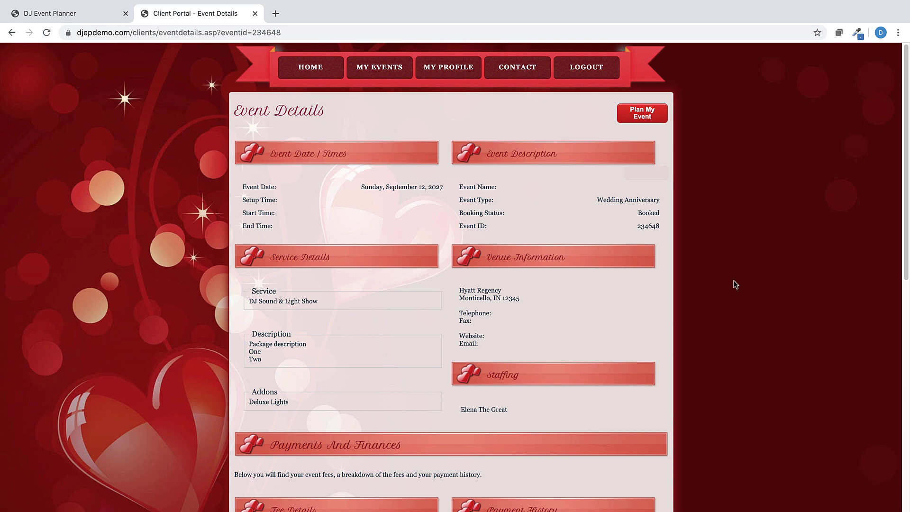
{"action": "scroll", "coordinate": [734, 284], "scroll_direction": "down", "scroll_amount": 3}
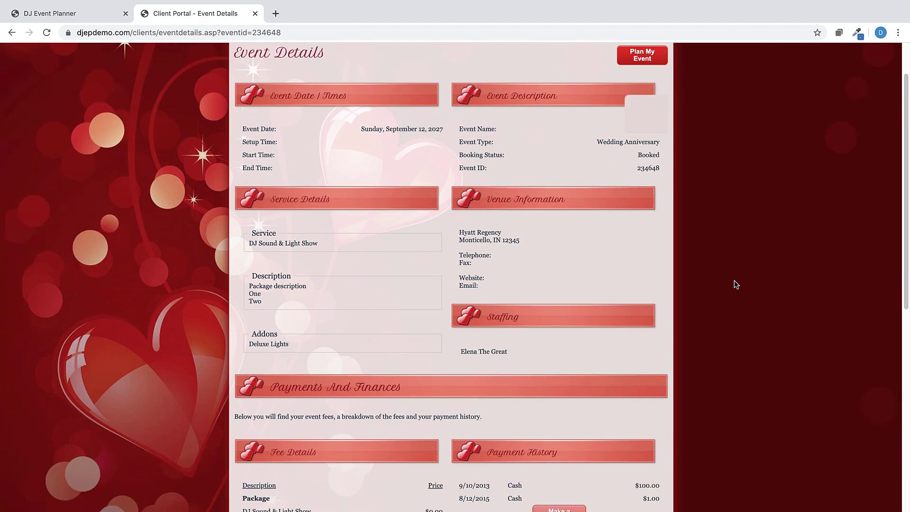
{"action": "scroll", "coordinate": [735, 284], "scroll_direction": "down", "scroll_amount": 2}
{"action": "scroll", "coordinate": [736, 284], "scroll_direction": "down", "scroll_amount": 5}
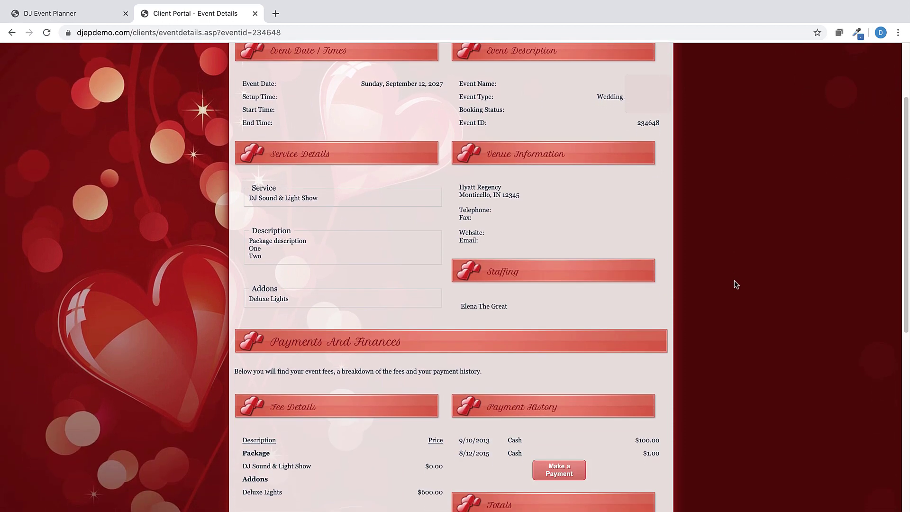
{"action": "scroll", "coordinate": [735, 281], "scroll_direction": "down", "scroll_amount": 6}
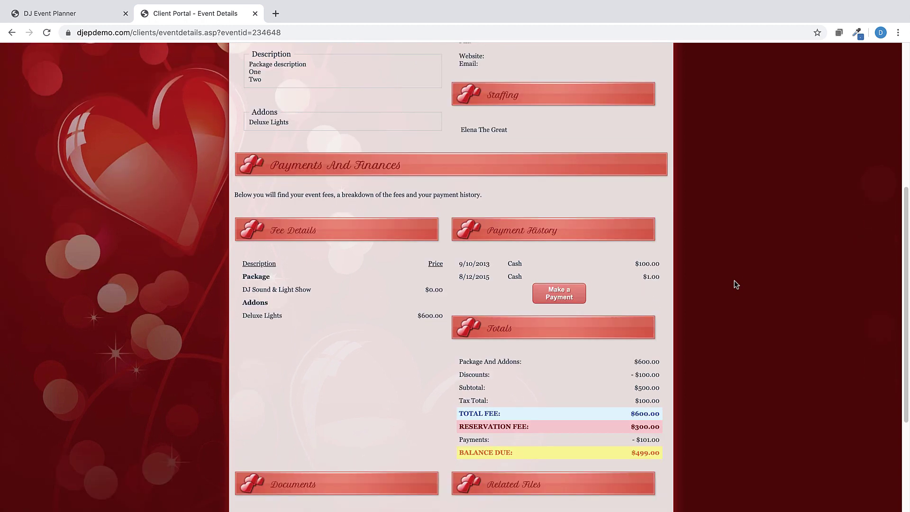
{"action": "scroll", "coordinate": [735, 284], "scroll_direction": "down", "scroll_amount": 4}
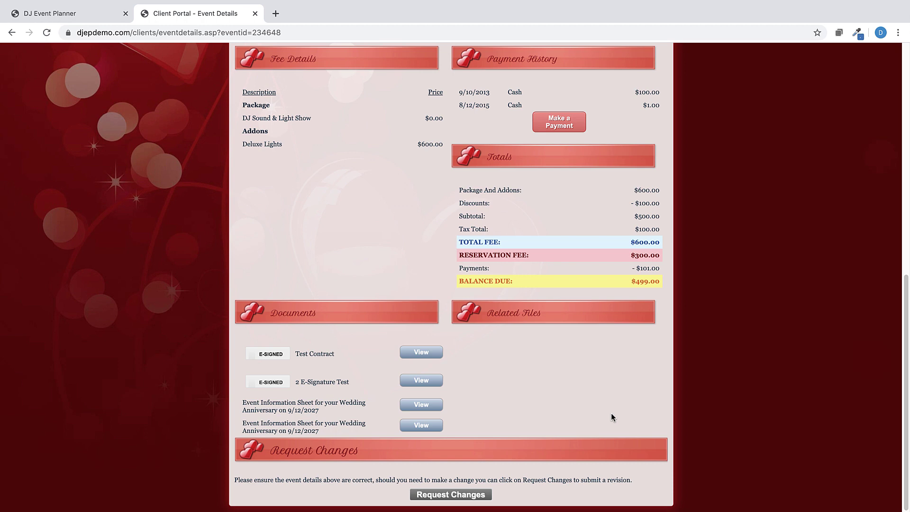
{"action": "scroll", "coordinate": [611, 415], "scroll_direction": "up", "scroll_amount": 10}
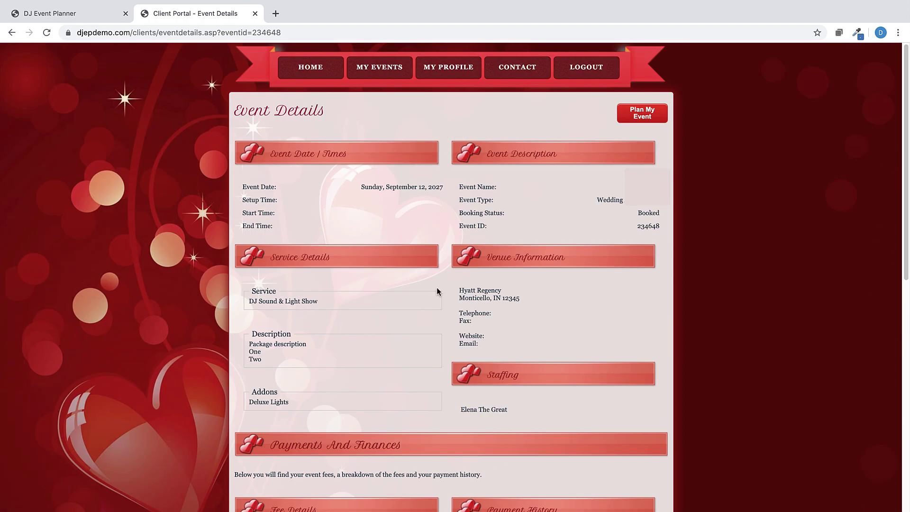
View the PayPal and Our Payment Processor gateway choices, then return to the portal home.
{"action": "left_click", "coordinate": [310, 67]}
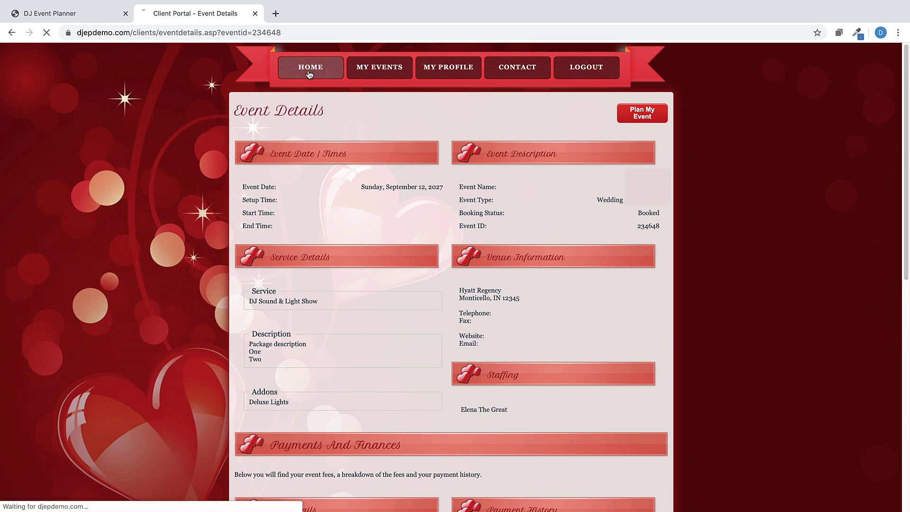
{"action": "left_click", "coordinate": [606, 279]}
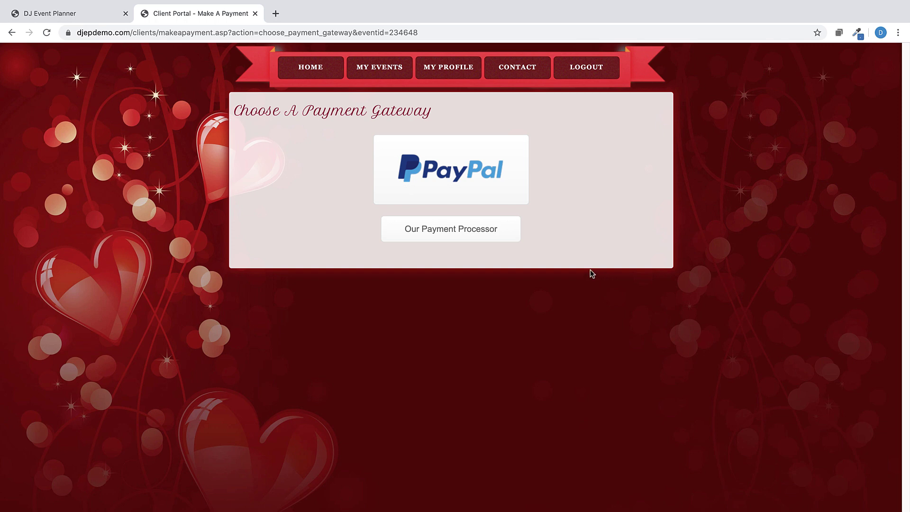
{"action": "left_click", "coordinate": [311, 68]}
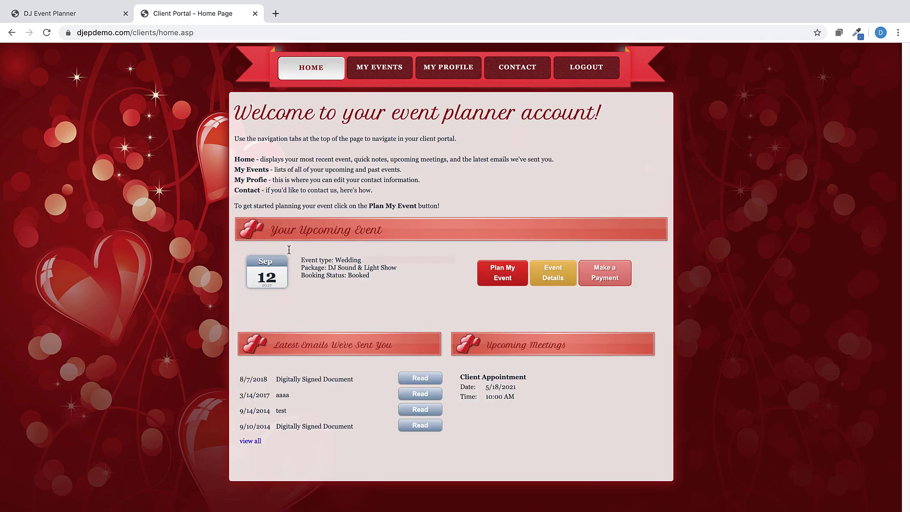
Browse the Add Requests and Guest Requests pages from Plan My Event, then return home.
{"action": "left_click", "coordinate": [506, 278]}
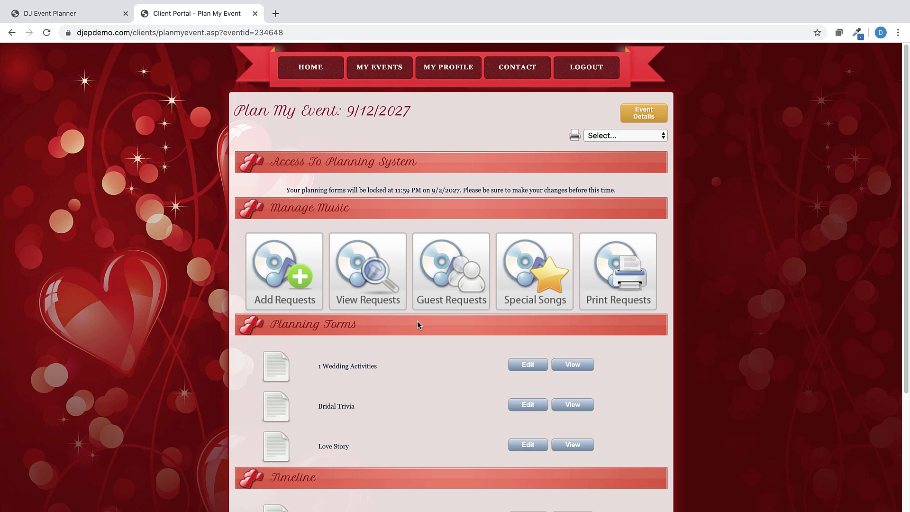
{"action": "left_click", "coordinate": [291, 285]}
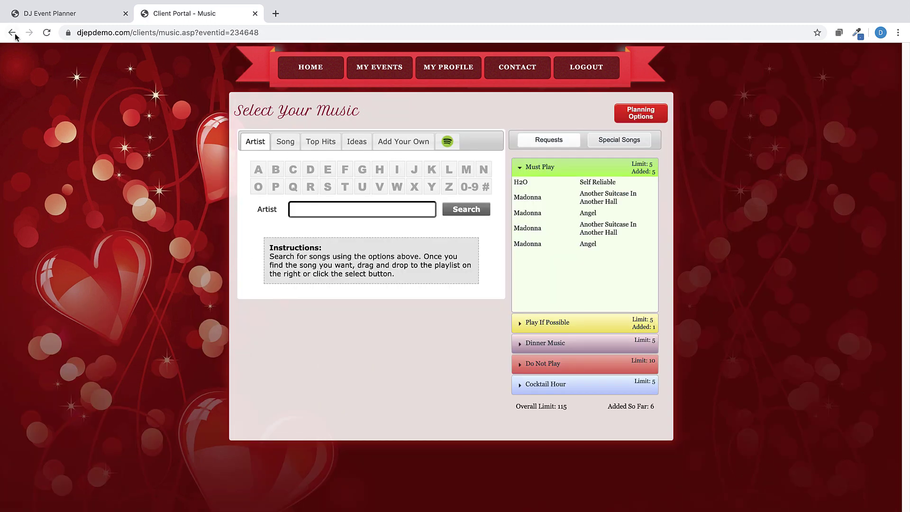
{"action": "left_click", "coordinate": [12, 32]}
{"action": "left_click", "coordinate": [461, 284]}
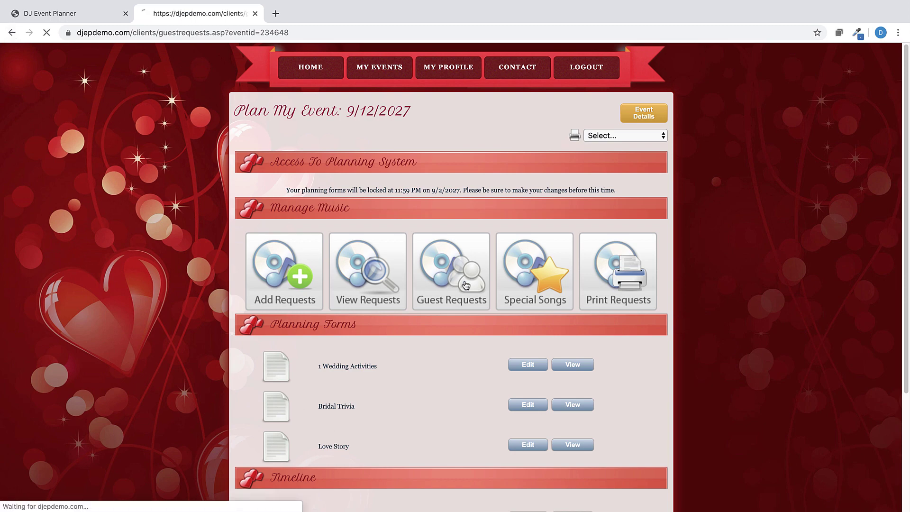
{"action": "scroll", "coordinate": [685, 291], "scroll_direction": "down", "scroll_amount": 1}
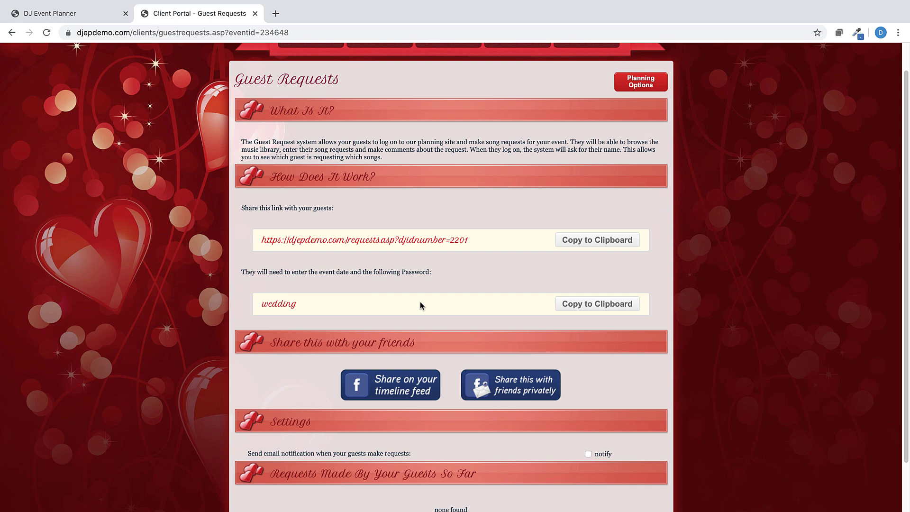
{"action": "scroll", "coordinate": [420, 301], "scroll_direction": "up", "scroll_amount": 1}
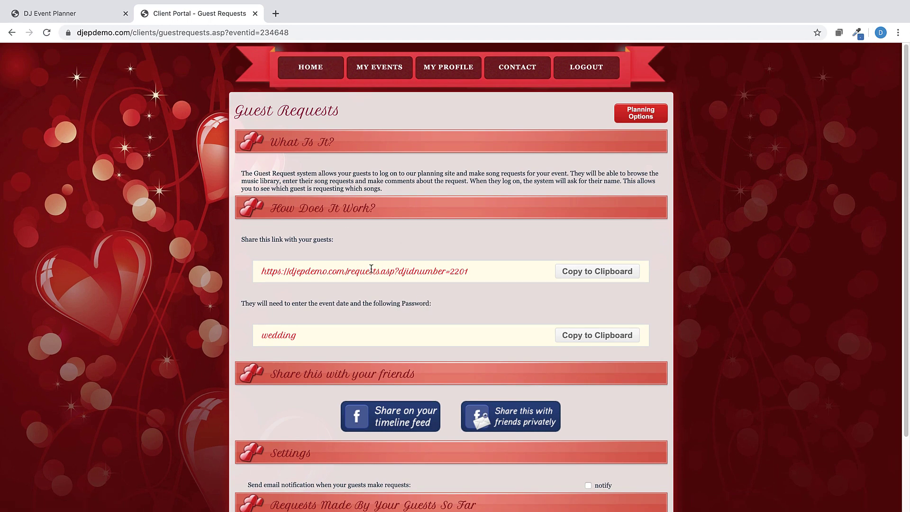
{"action": "left_click", "coordinate": [310, 68]}
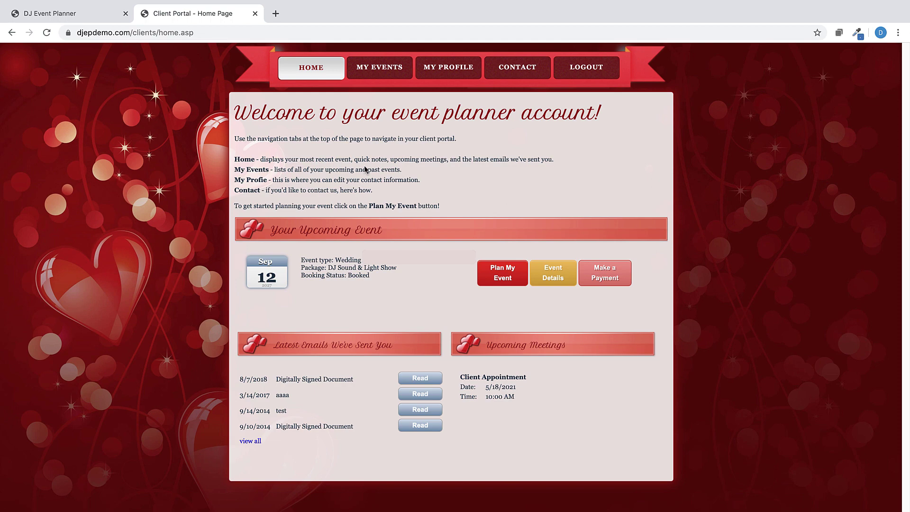
Reopen the 9/12/2027 Plan My Event page and scroll through its music tools and forms.
{"action": "left_click", "coordinate": [503, 273]}
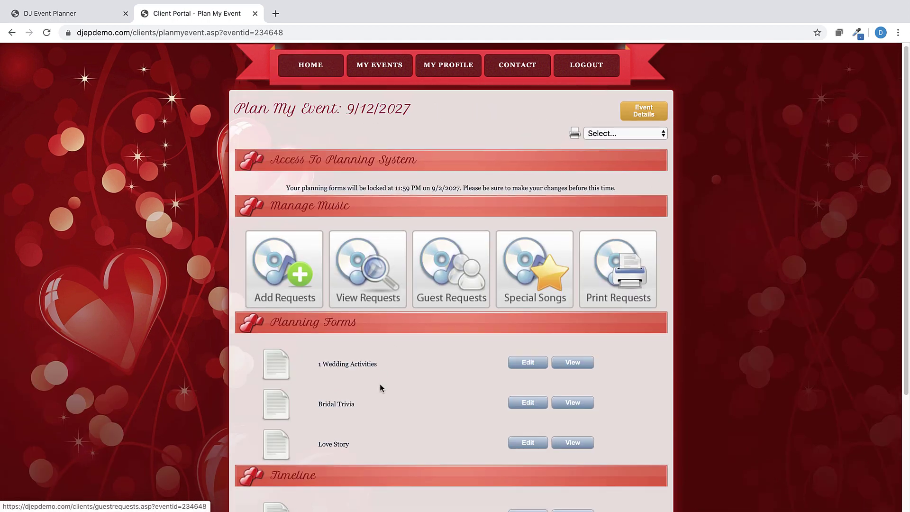
{"action": "scroll", "coordinate": [380, 384], "scroll_direction": "down", "scroll_amount": 2}
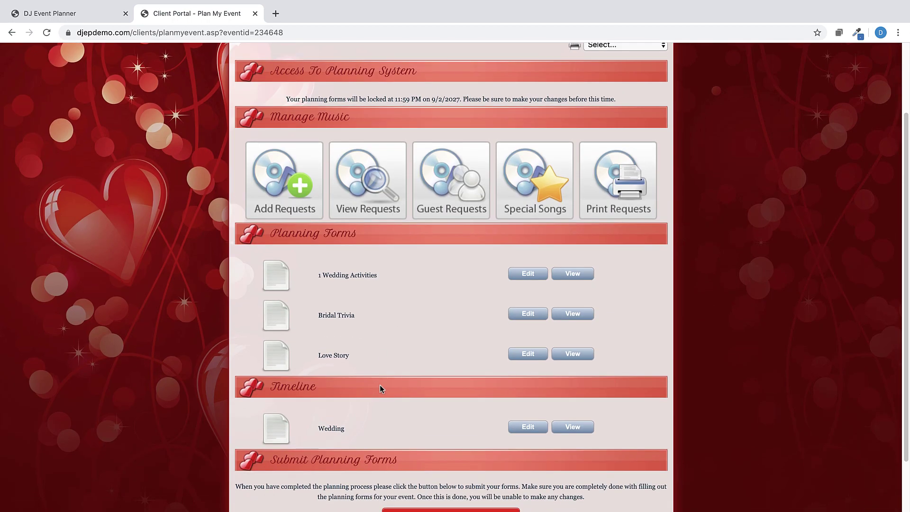
{"action": "scroll", "coordinate": [379, 385], "scroll_direction": "down", "scroll_amount": 2}
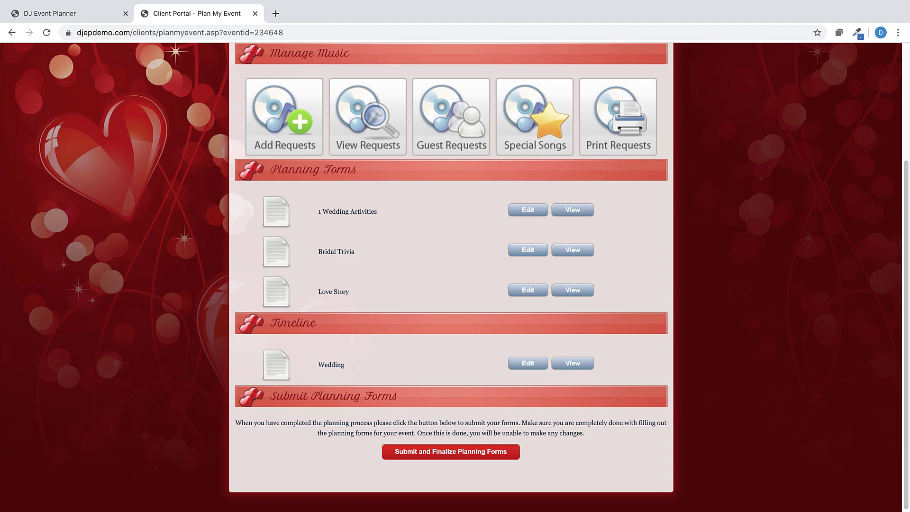
{"action": "scroll", "coordinate": [121, 336], "scroll_direction": "up", "scroll_amount": 3}
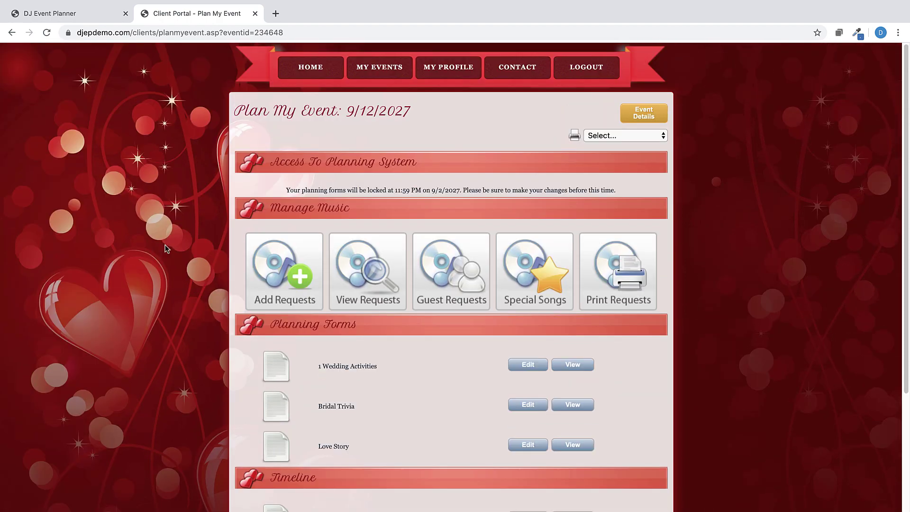
Browse the portal's My Events, My Profile and Contact Us pages, then return Home.
{"action": "left_click", "coordinate": [364, 75]}
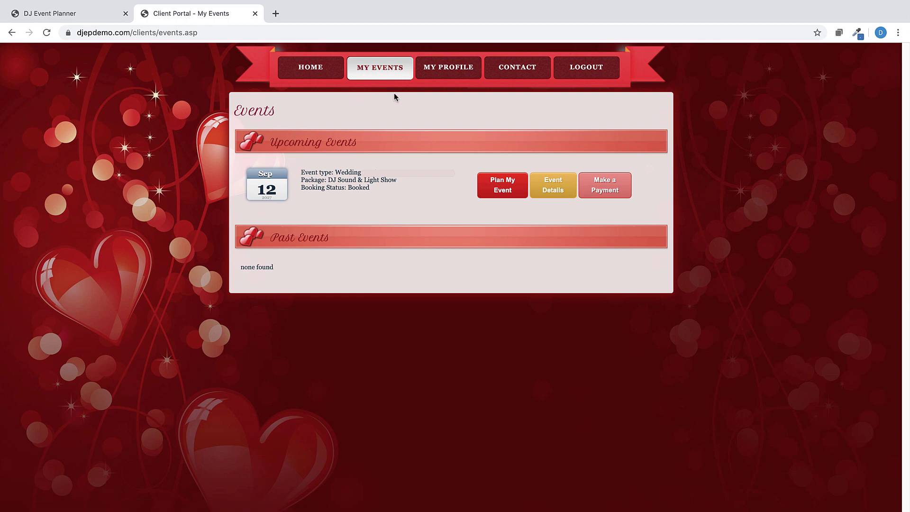
{"action": "left_click", "coordinate": [454, 72]}
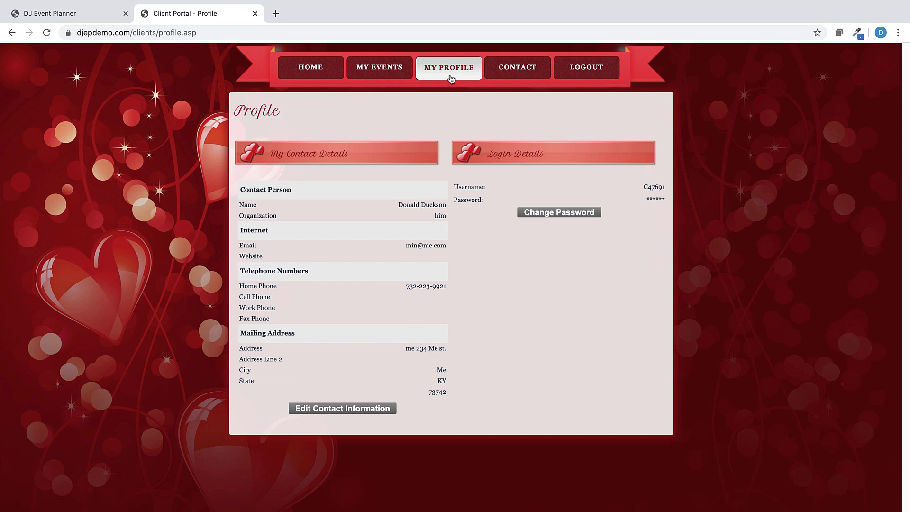
{"action": "left_click", "coordinate": [524, 69]}
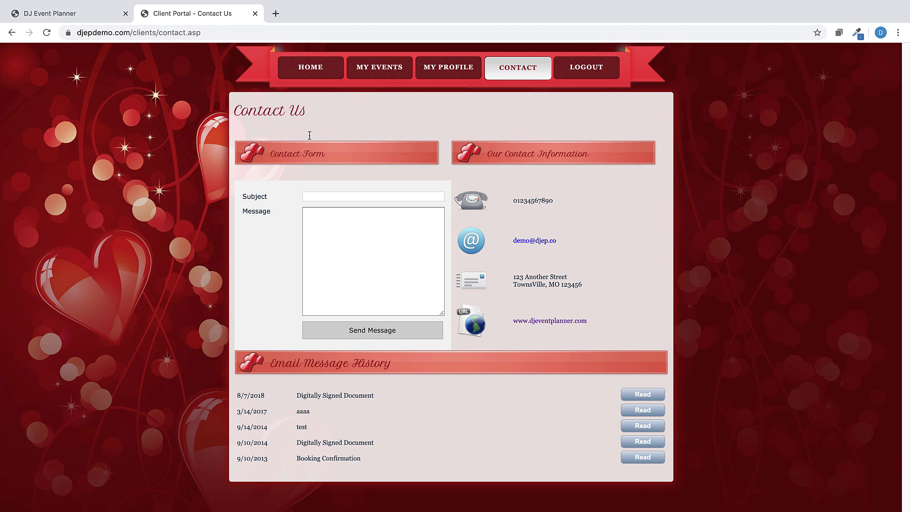
{"action": "left_click", "coordinate": [311, 70]}
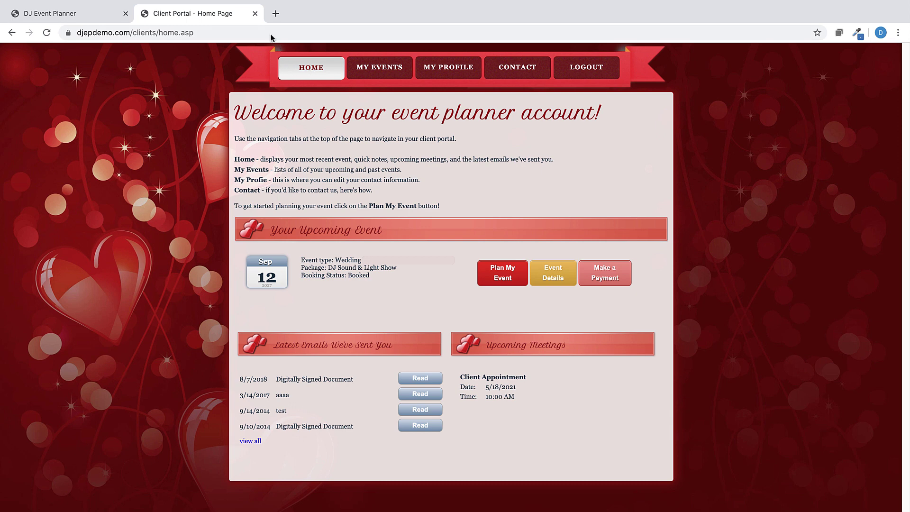
Close the portal preview and open the September 12, 2027 wedding's Planning tab for editing.
{"action": "left_click", "coordinate": [254, 14]}
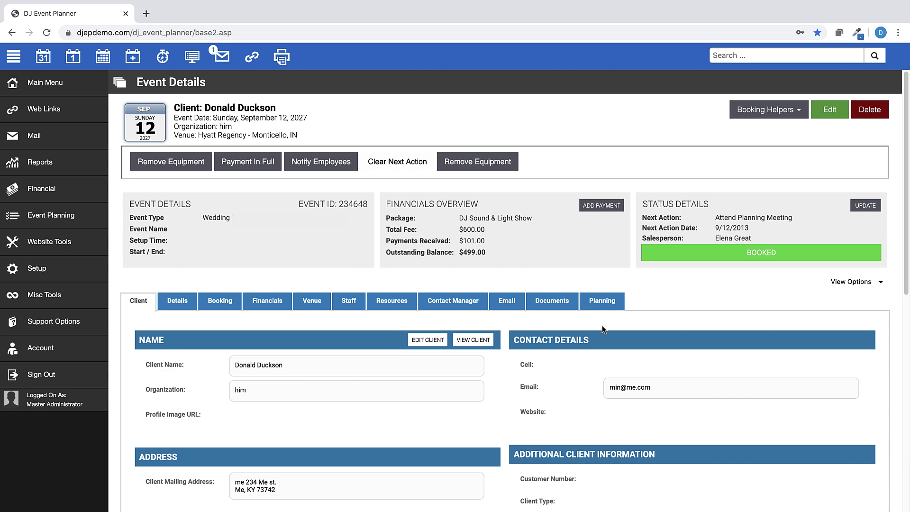
{"action": "left_click", "coordinate": [605, 302]}
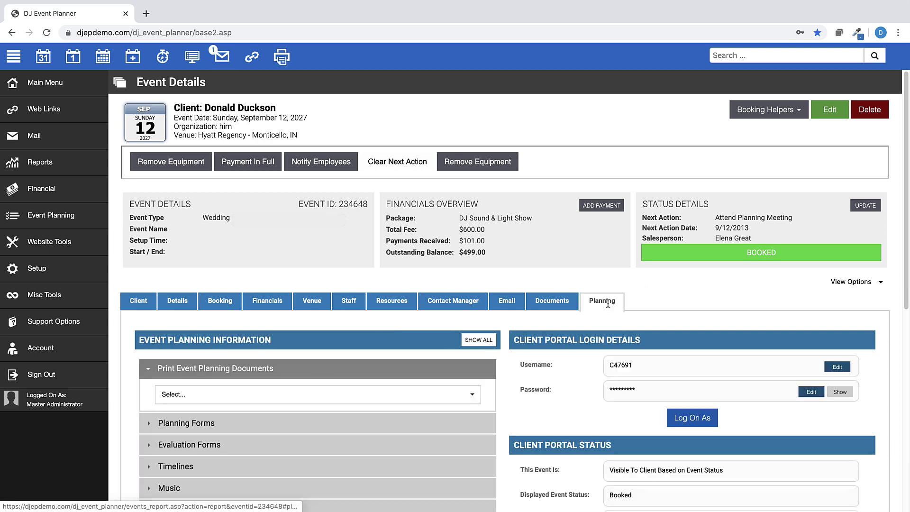
{"action": "left_click", "coordinate": [828, 112]}
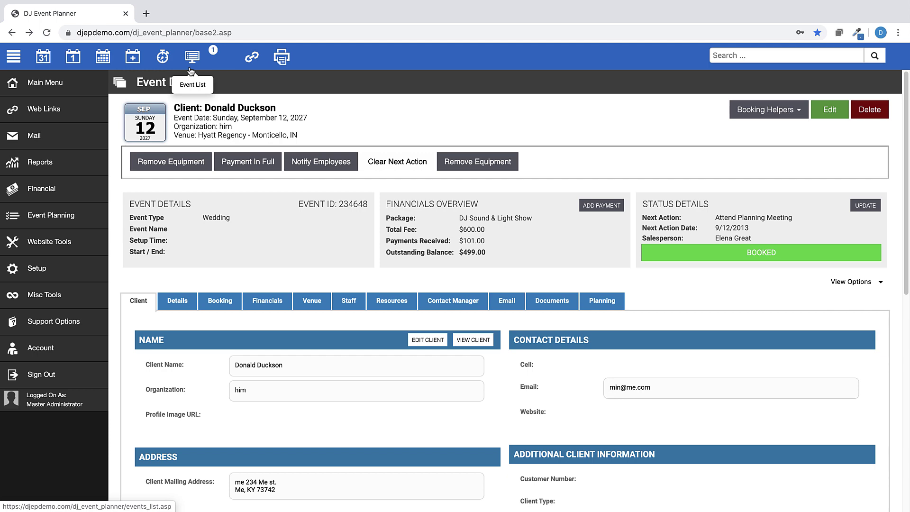
Switch to the Monthly Dashboard showing the May 2020 calendar and To Do lists.
{"action": "left_click", "coordinate": [43, 61]}
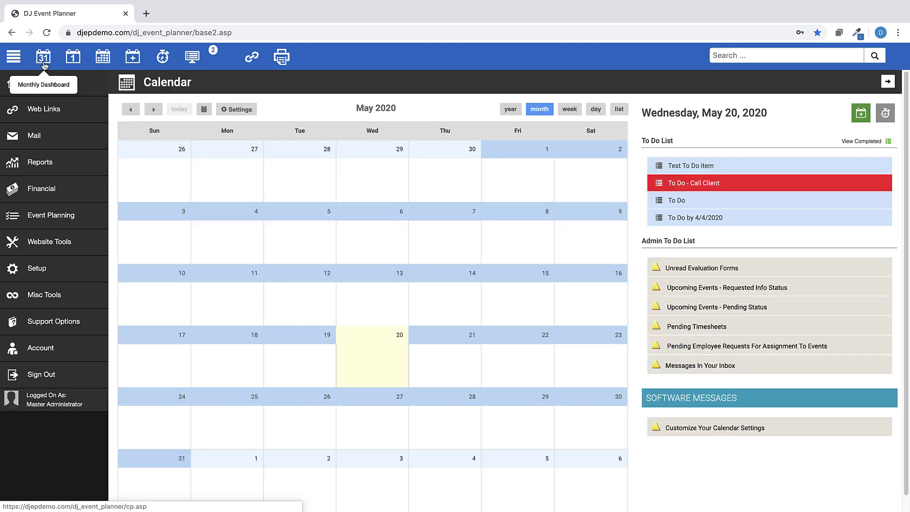